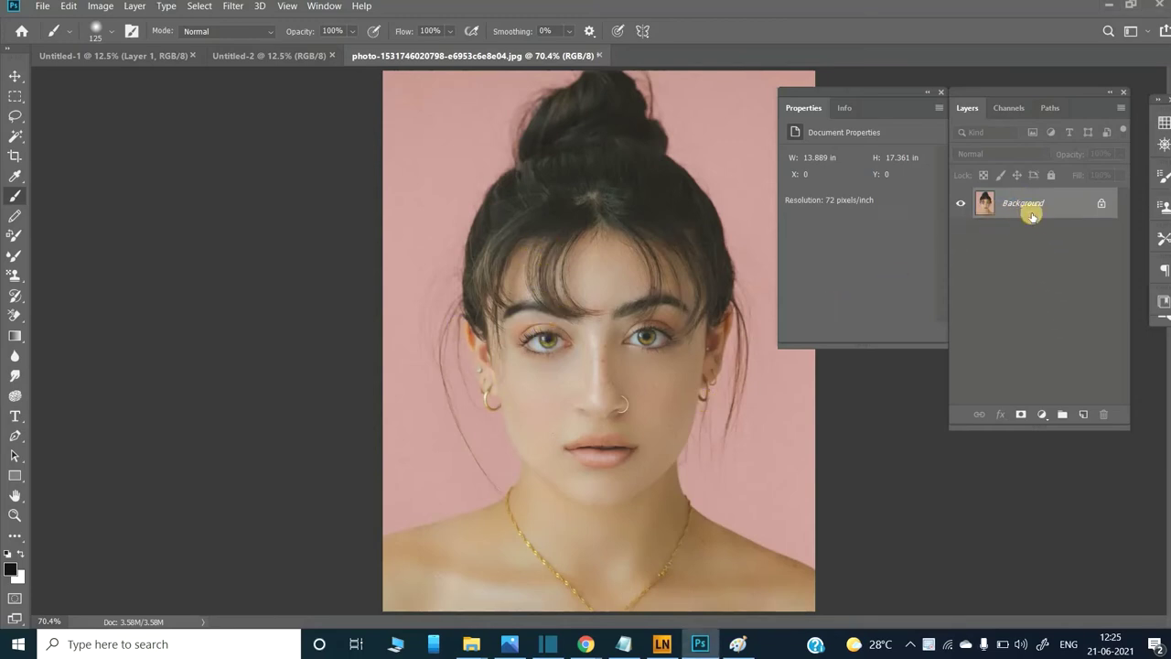
Step: Duplicate the Background layer and add a Hue/Saturation layer with Saturation at -100
{"action": "left_click_drag", "start_coordinate": [1032, 208], "coordinate": [1074, 405]}
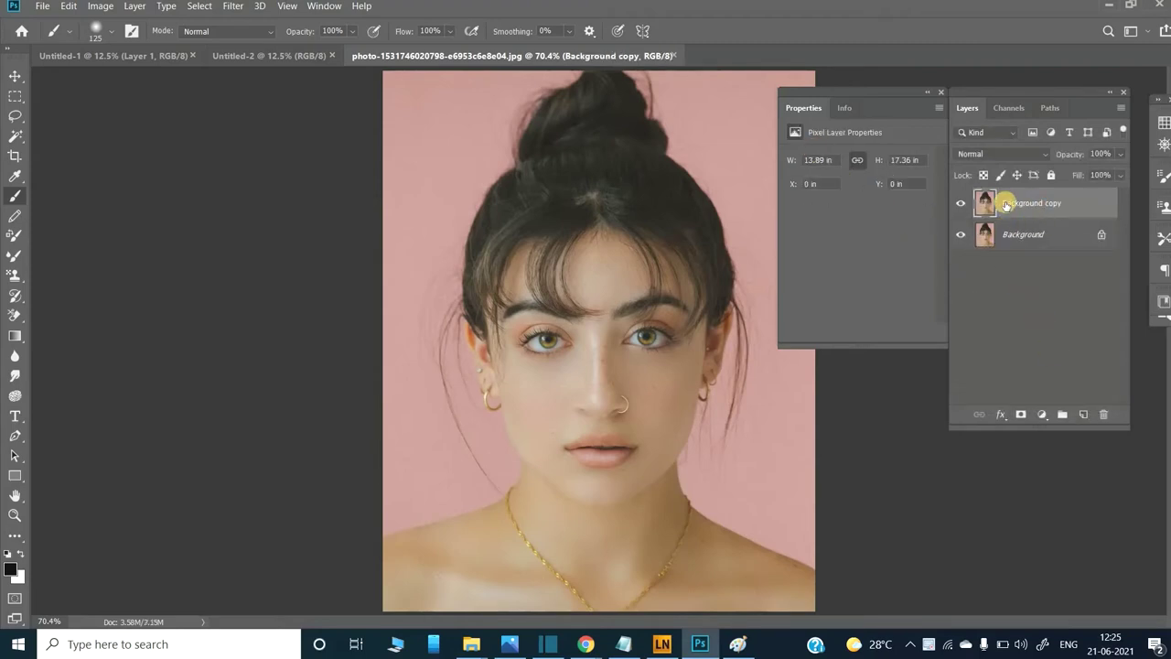
{"action": "left_click", "coordinate": [1041, 414]}
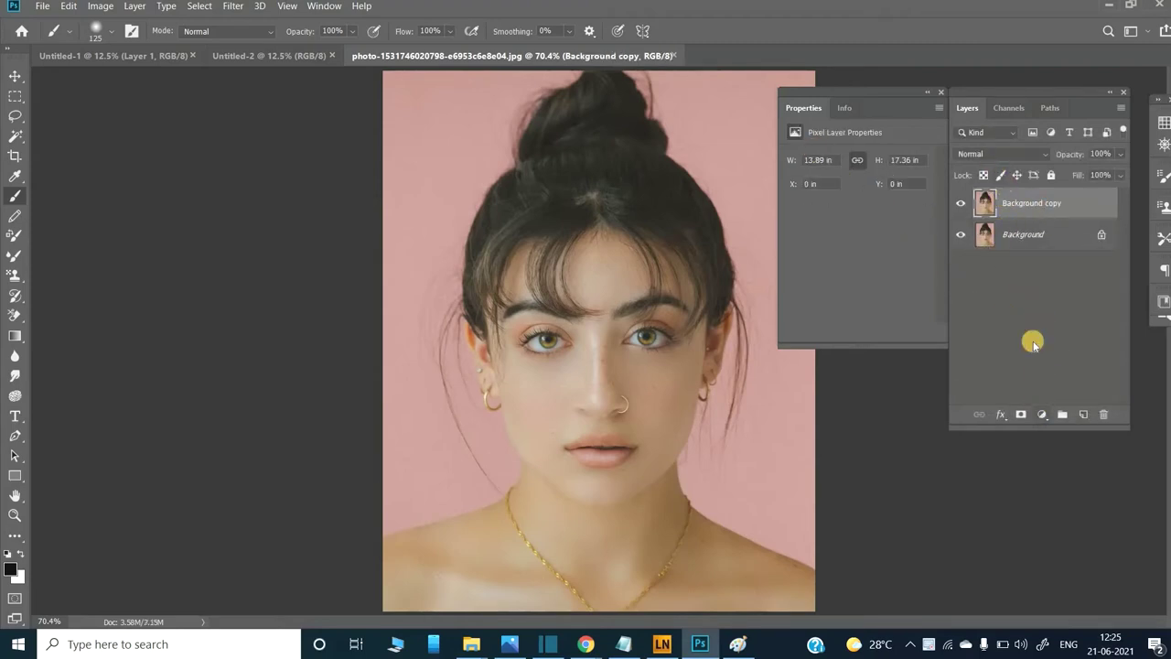
{"action": "left_click", "coordinate": [1051, 268]}
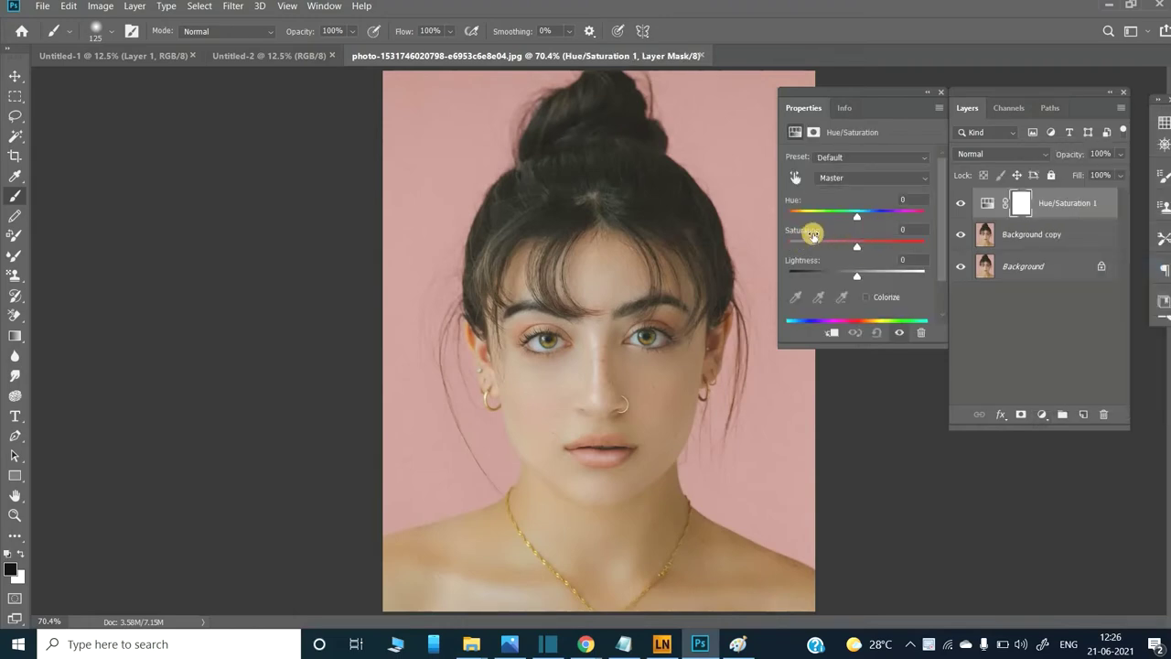
{"action": "left_click_drag", "start_coordinate": [854, 245], "coordinate": [776, 256]}
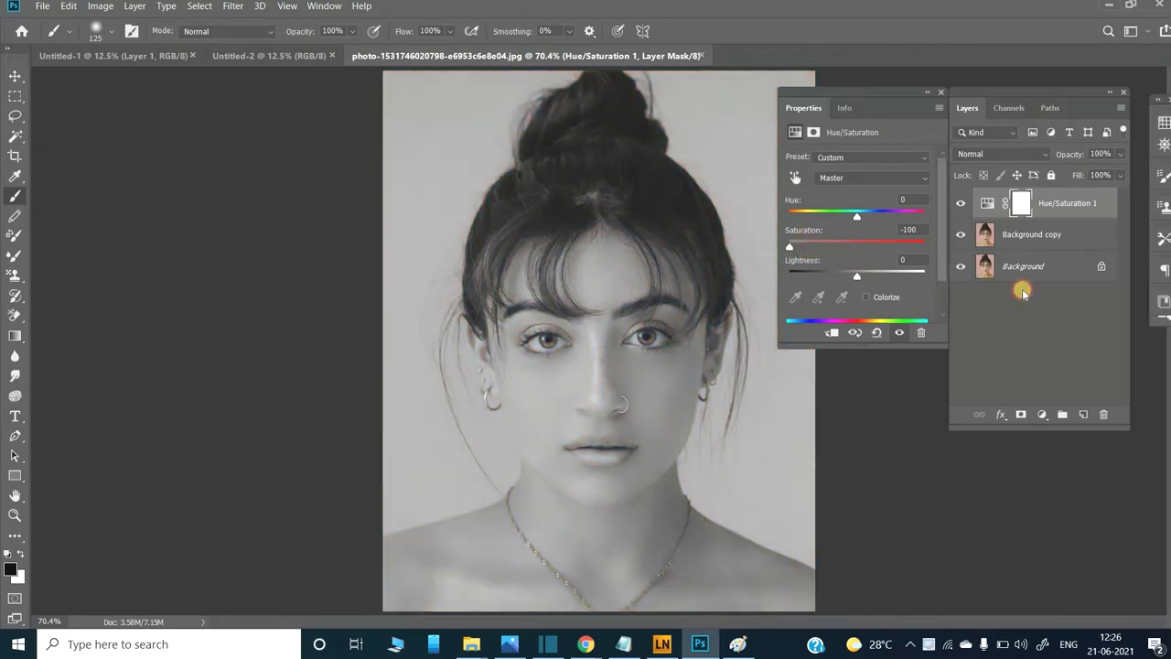
{"action": "left_click", "coordinate": [1029, 242]}
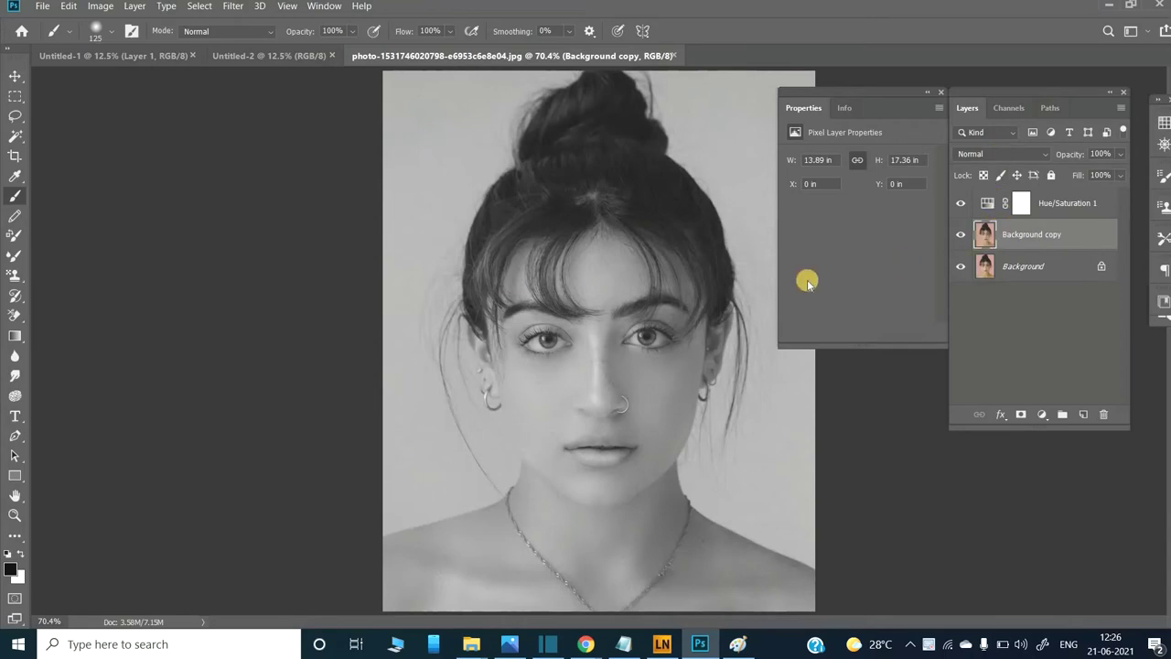
Step: Invert the Background copy and set its blend mode to Color Dodge
{"action": "left_click", "coordinate": [101, 5]}
{"action": "mouse_move", "coordinate": [123, 42]}
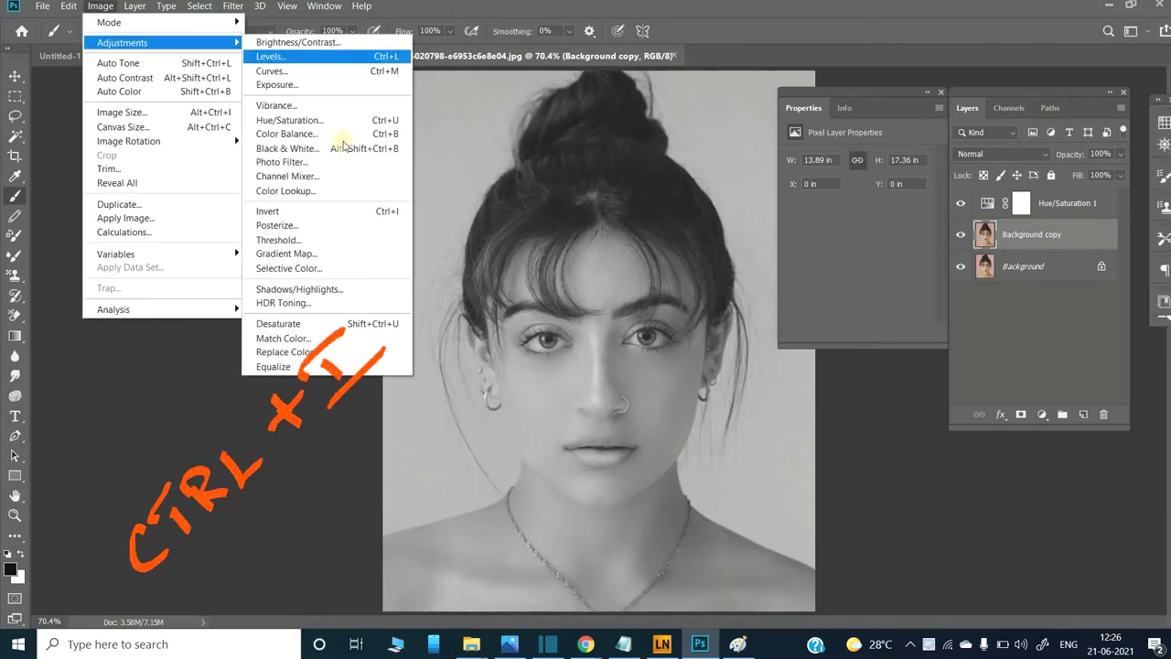
{"action": "left_click", "coordinate": [355, 210]}
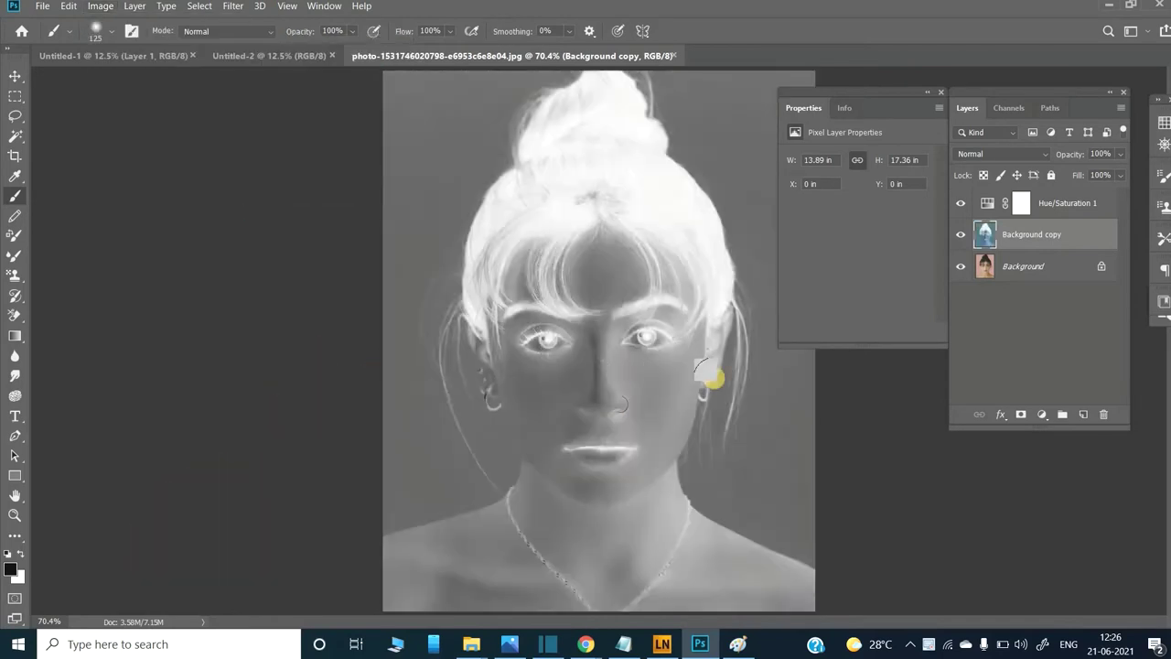
{"action": "left_click", "coordinate": [989, 154]}
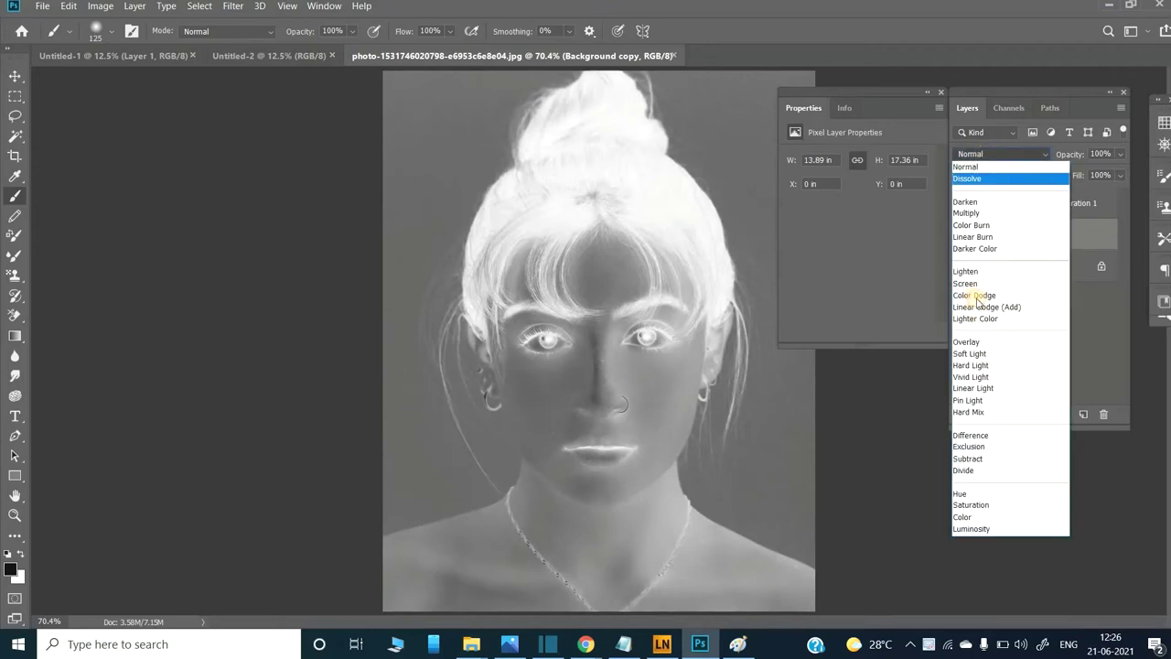
{"action": "left_click", "coordinate": [976, 295]}
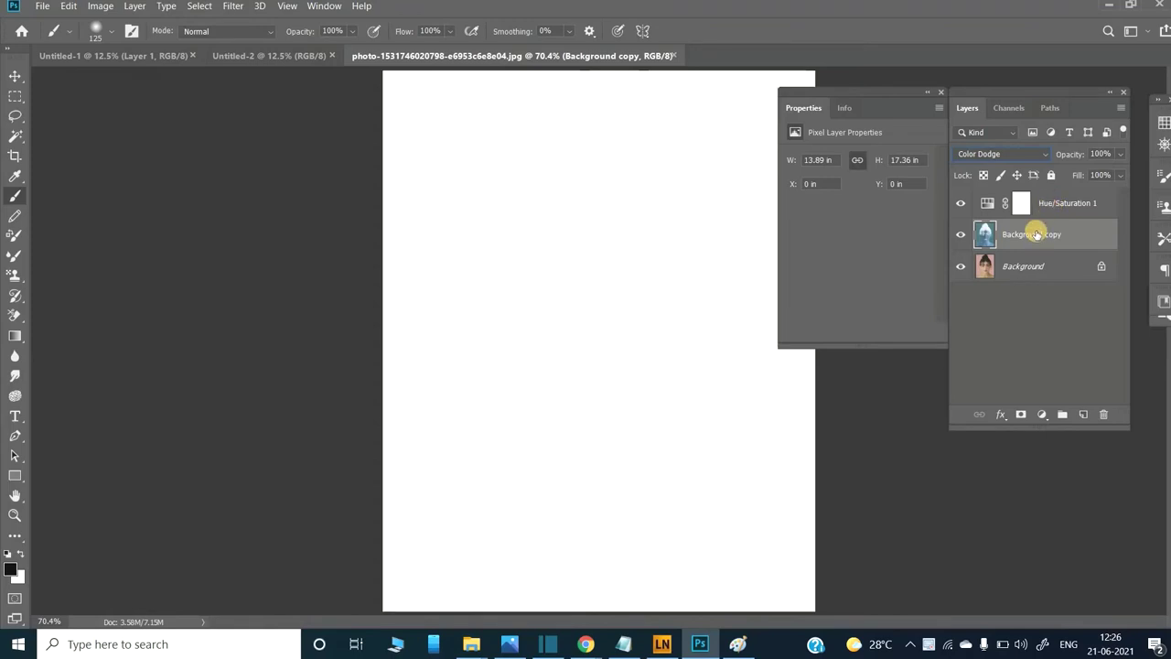
Step: Apply a Gaussian Blur with a radius of about 133 pixels to the Background copy
{"action": "left_click", "coordinate": [232, 7]}
{"action": "mouse_move", "coordinate": [257, 183]}
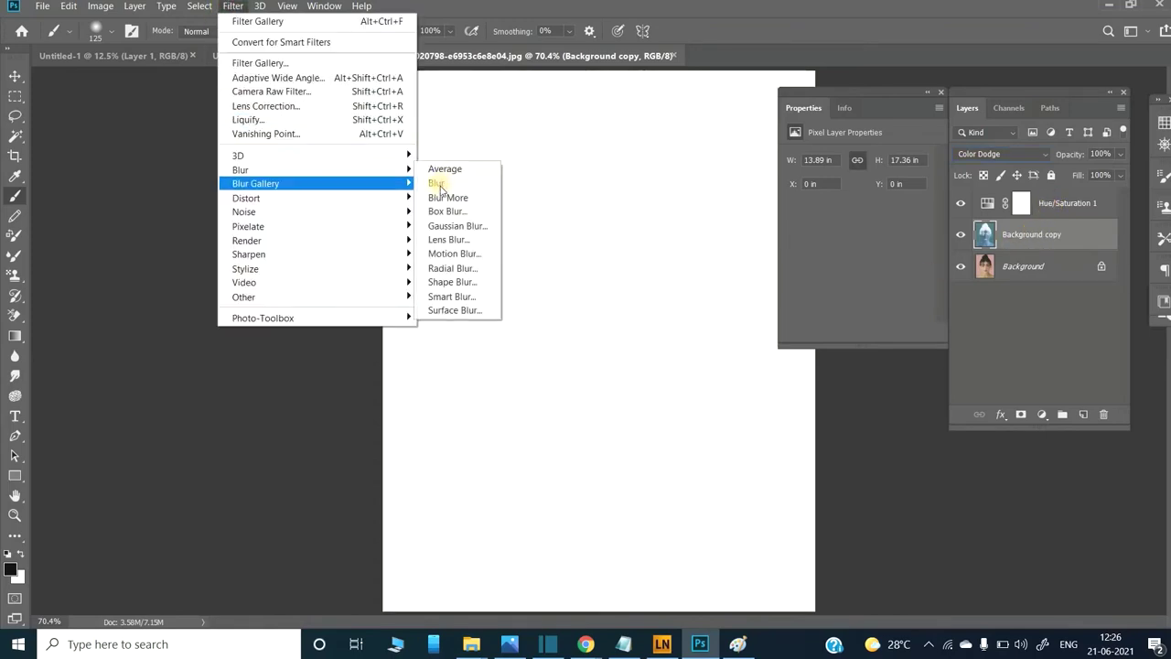
{"action": "left_click", "coordinate": [472, 226]}
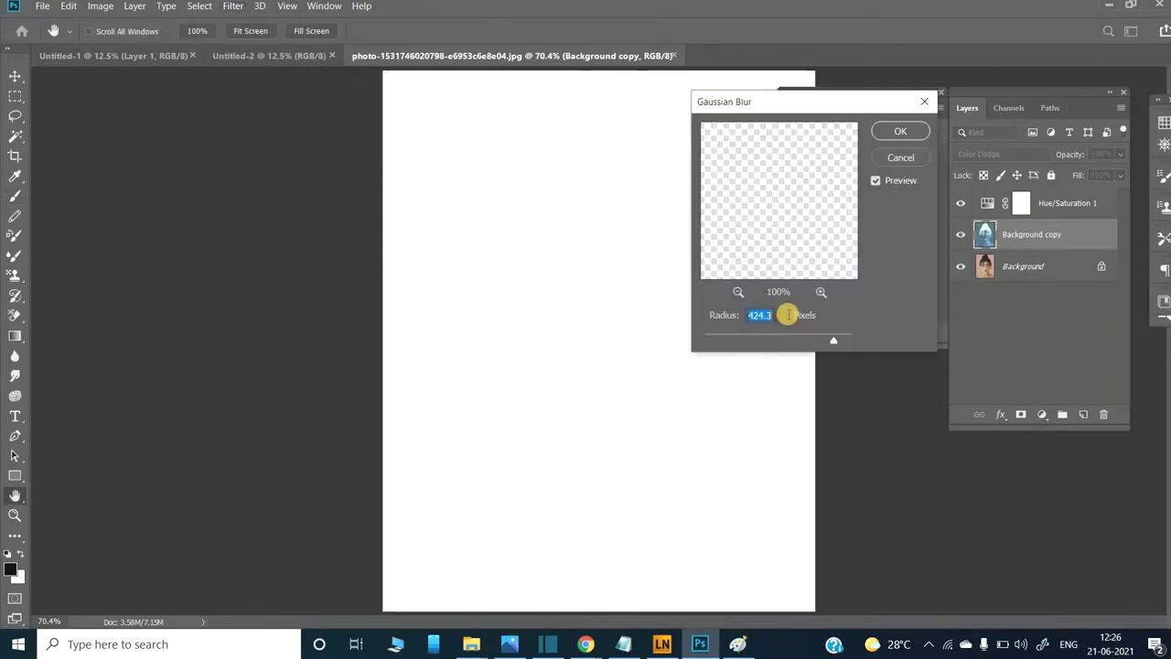
{"action": "left_click_drag", "start_coordinate": [832, 344], "coordinate": [803, 342]}
{"action": "left_click", "coordinate": [765, 346]}
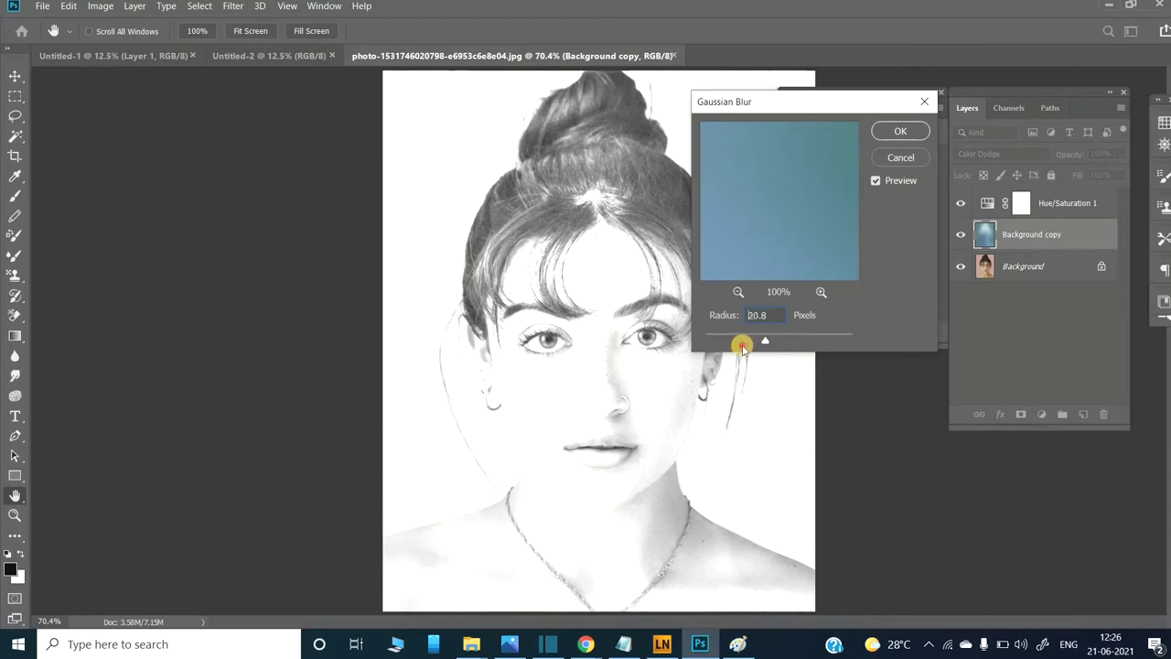
{"action": "left_click_drag", "start_coordinate": [729, 351], "coordinate": [793, 340]}
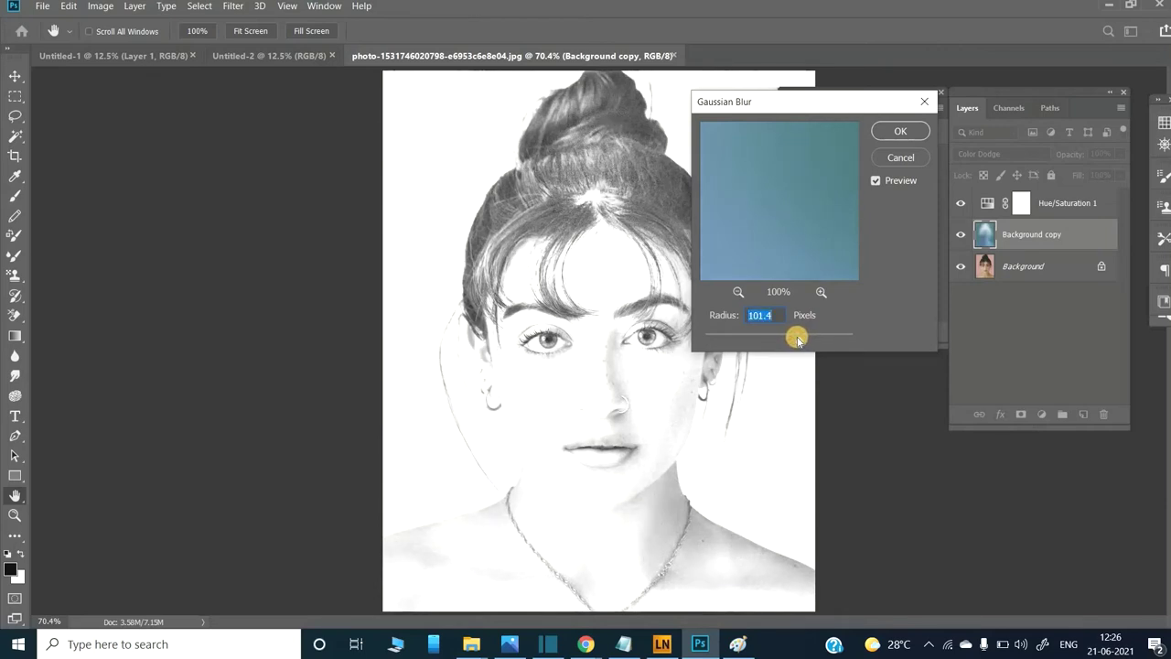
{"action": "left_click_drag", "start_coordinate": [801, 342], "coordinate": [810, 343]}
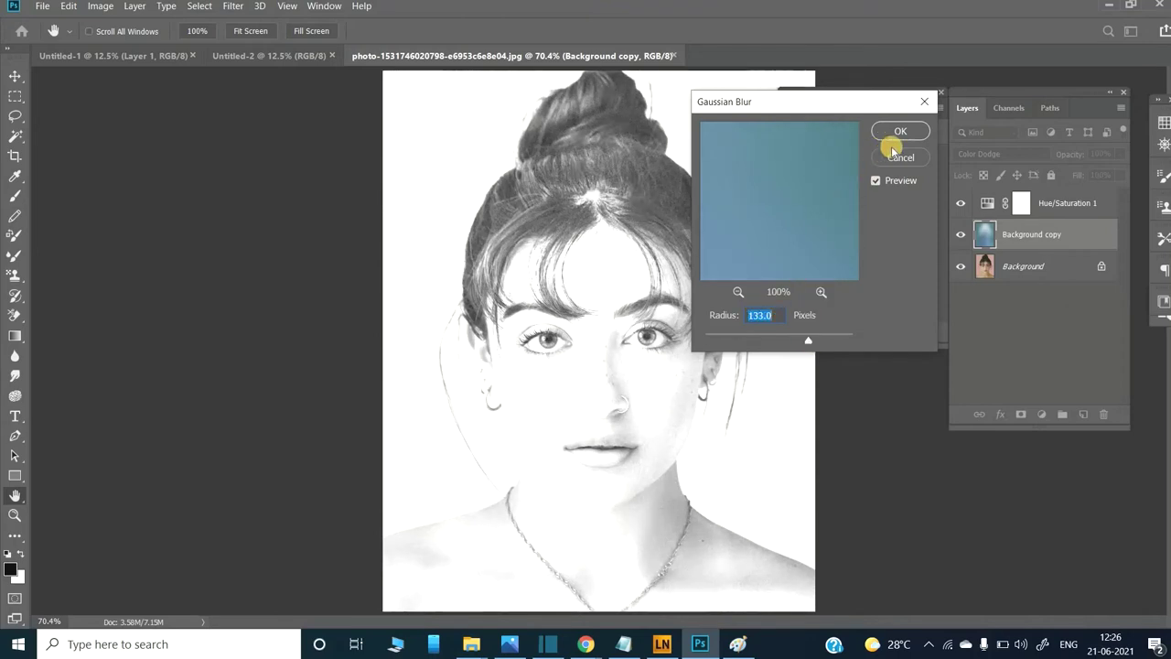
{"action": "key", "text": "Return"}
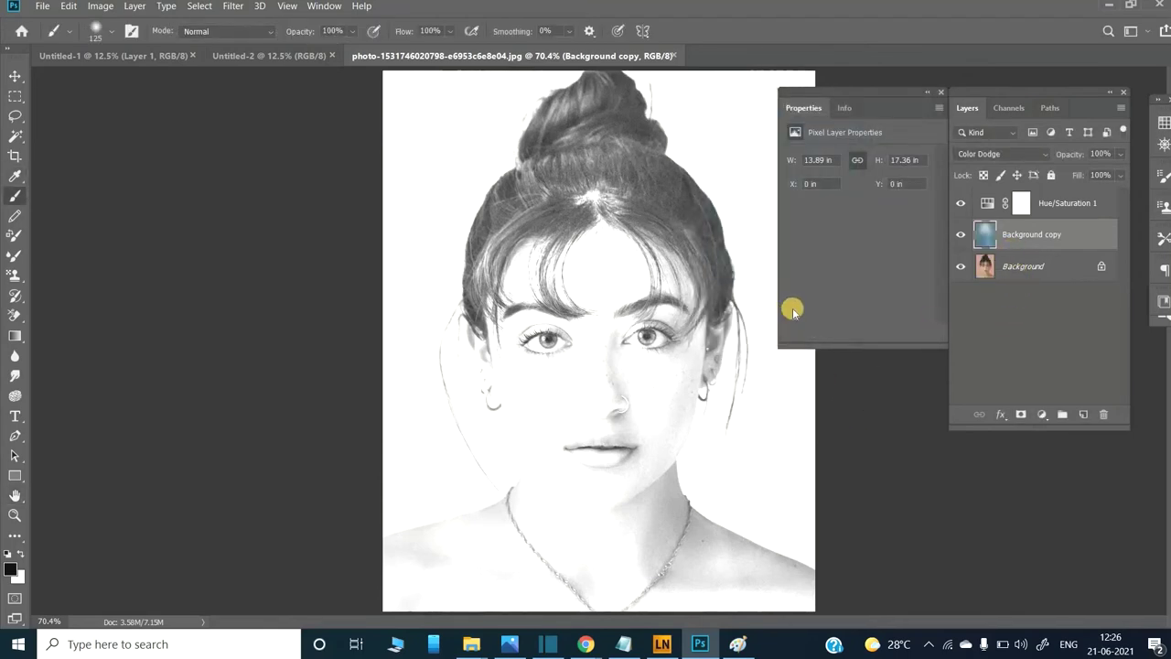
Step: Add a Levels adjustment layer with the midtones set to 0.80
{"action": "left_click", "coordinate": [1047, 418]}
{"action": "left_click", "coordinate": [1073, 215]}
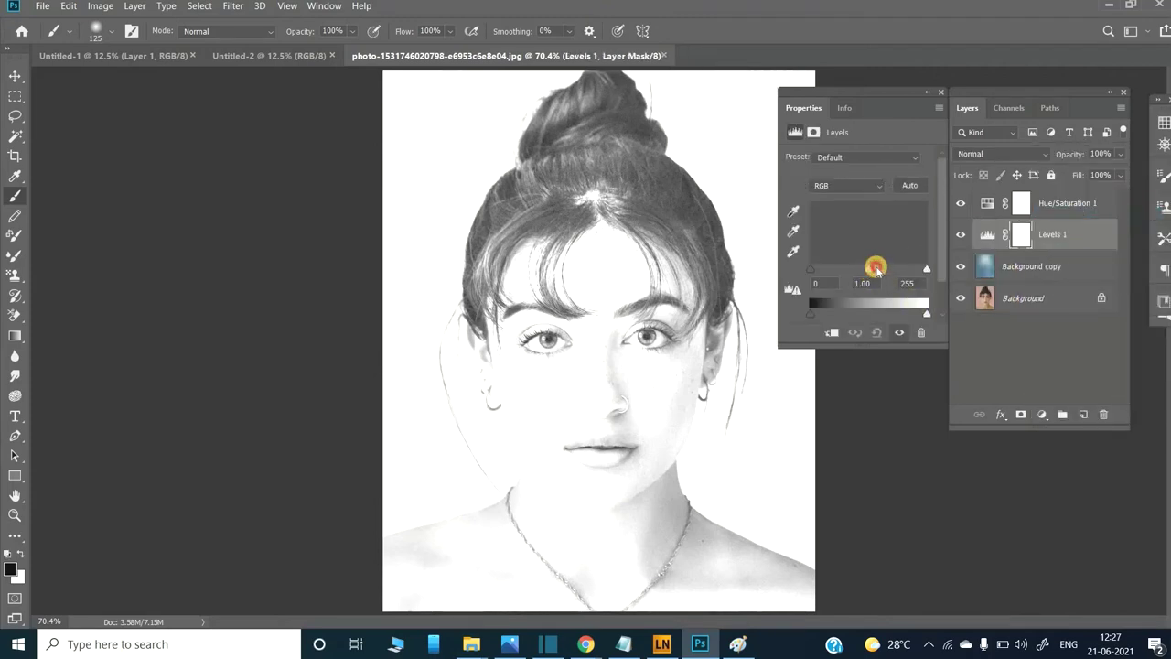
{"action": "left_click_drag", "start_coordinate": [876, 268], "coordinate": [877, 270]}
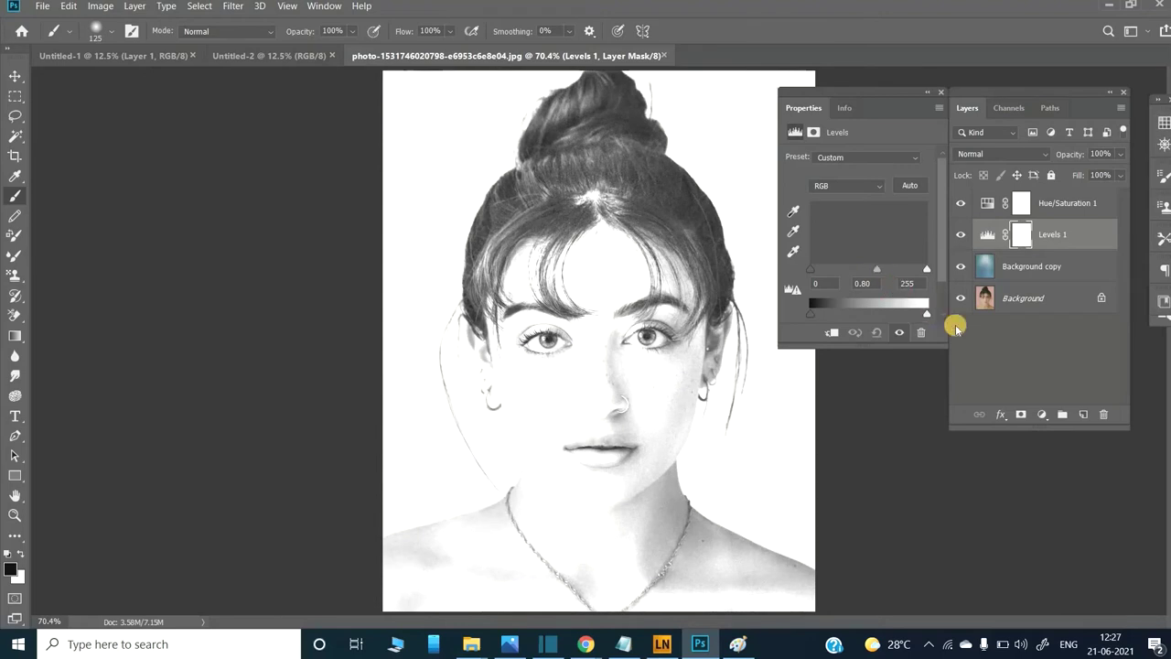
Step: Add Brightness/Contrast at Brightness -19 and Contrast 11, and make Hue/Saturation 1 active
{"action": "left_click", "coordinate": [1041, 414]}
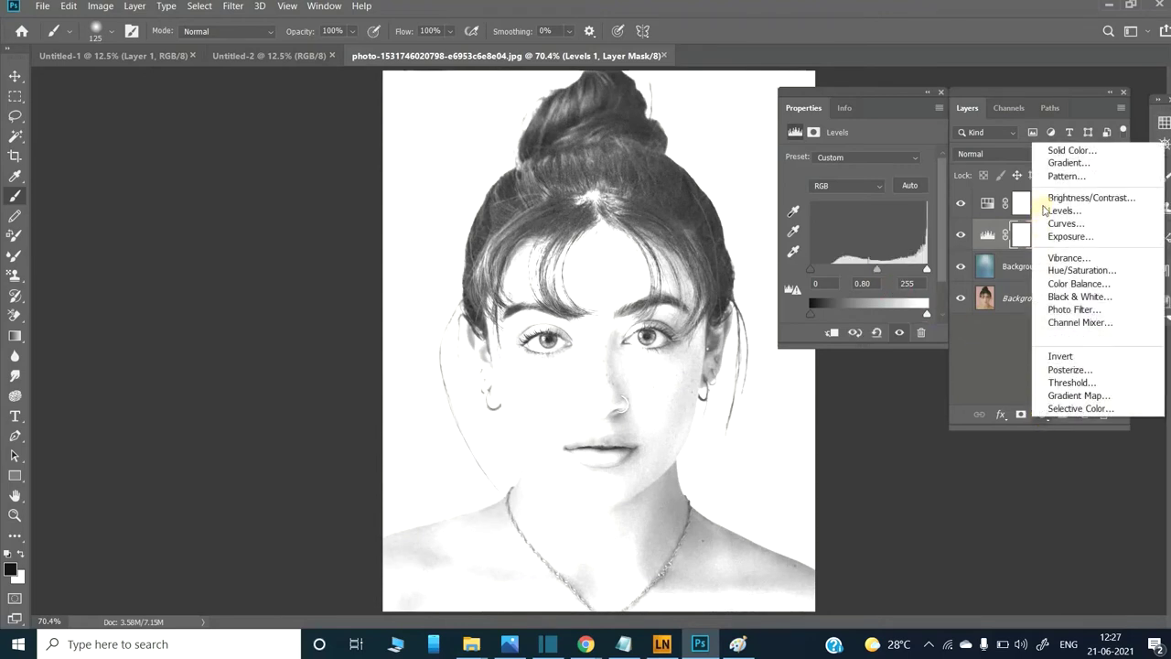
{"action": "key", "text": "Escape"}
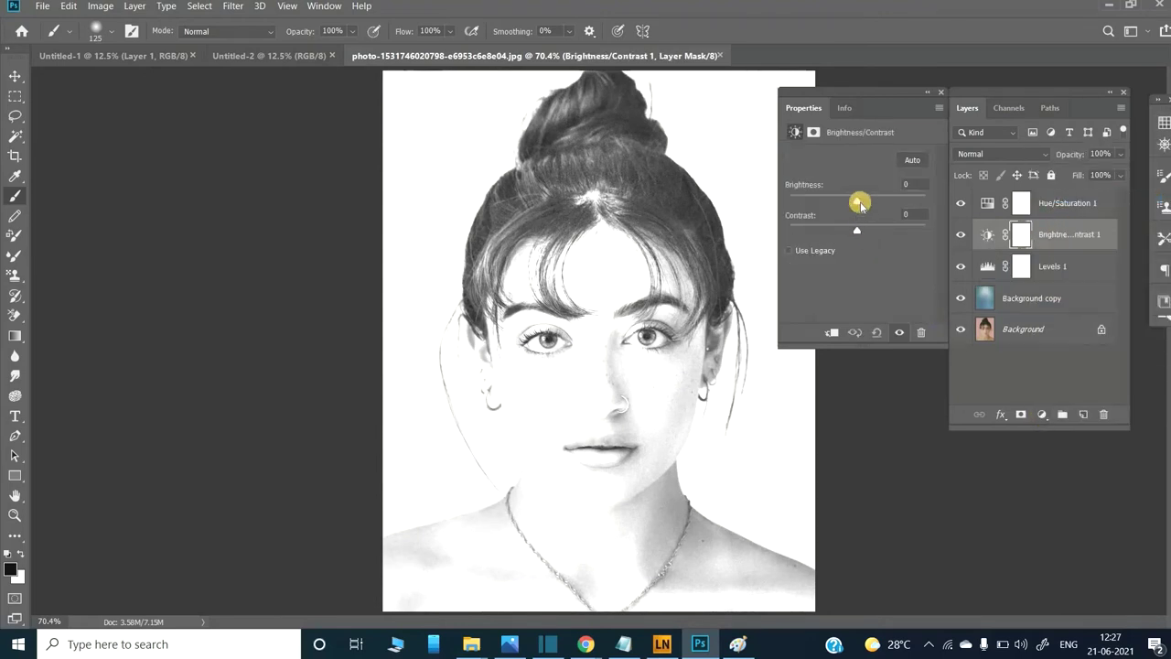
{"action": "left_click_drag", "start_coordinate": [850, 203], "coordinate": [865, 230]}
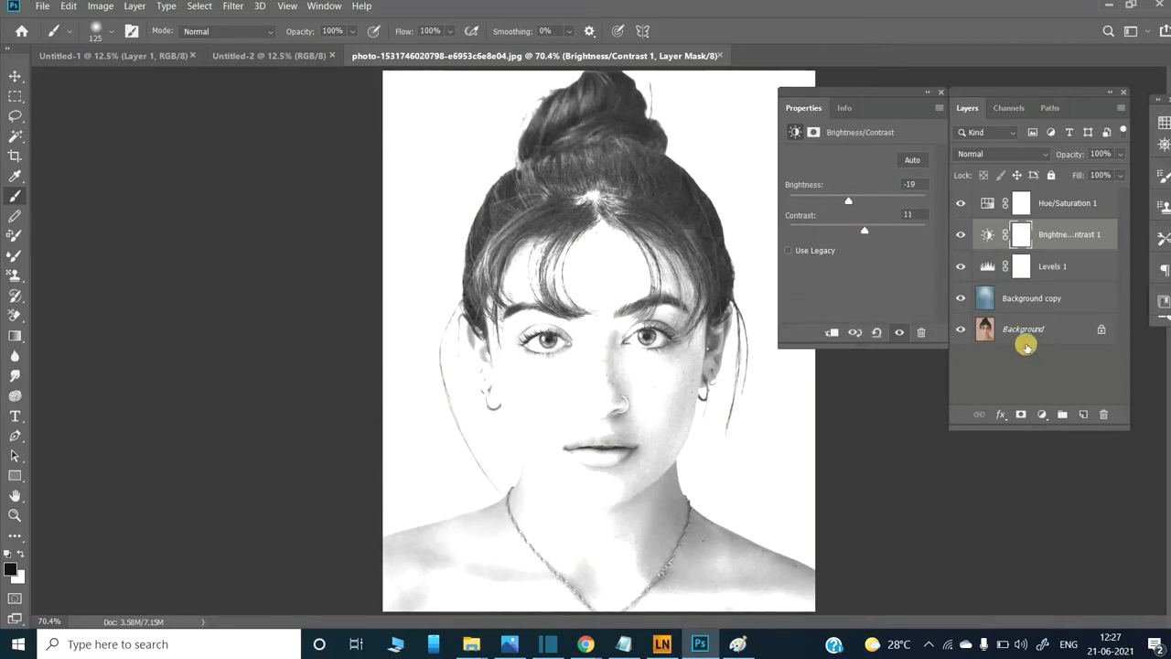
{"action": "left_click", "coordinate": [1042, 207]}
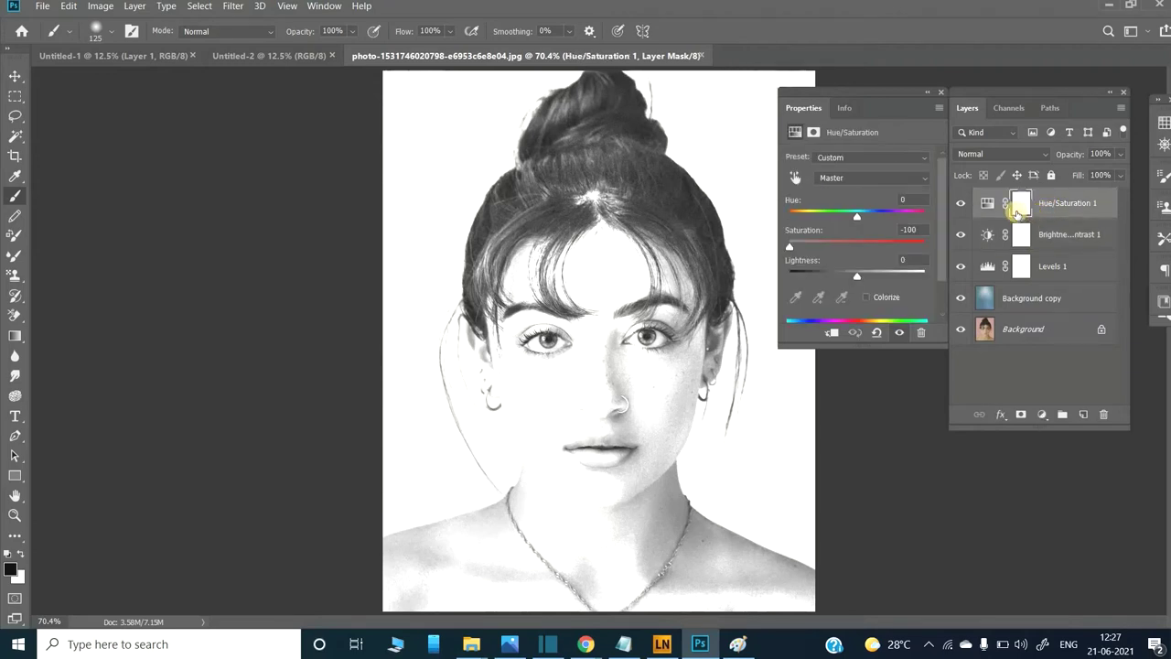
Step: Stamp visible layers into Layer 1 and add 26.15% Uniform noise to it
{"action": "key", "text": "ctrl+alt+shift+e"}
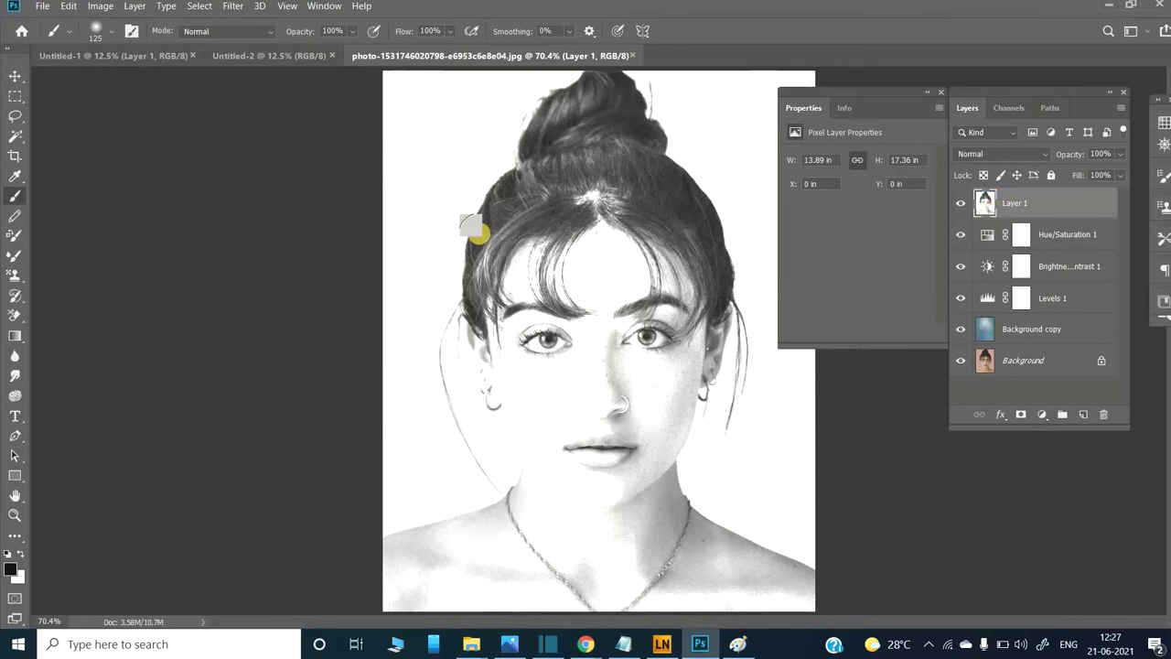
{"action": "left_click", "coordinate": [233, 7]}
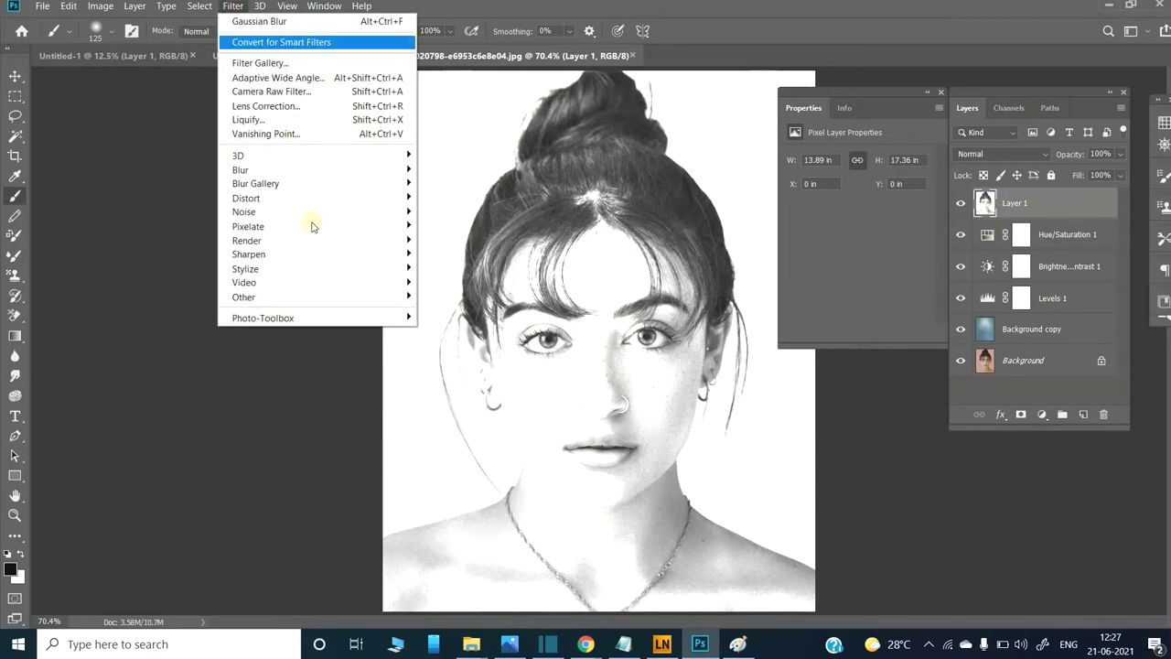
{"action": "mouse_move", "coordinate": [275, 212]}
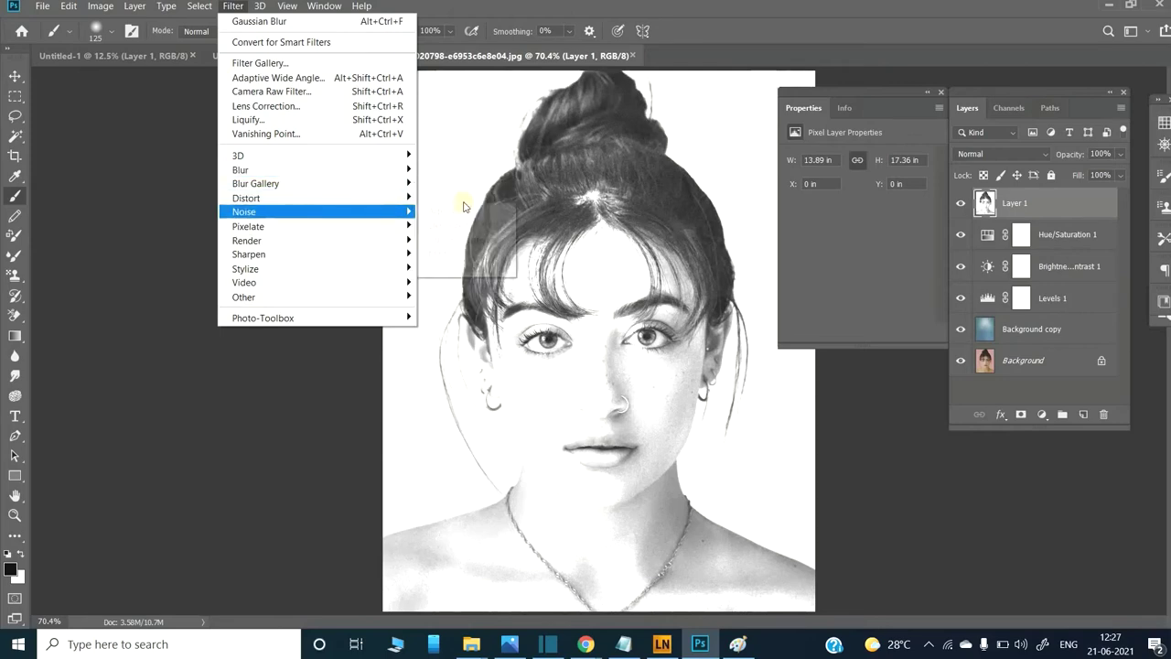
{"action": "left_click", "coordinate": [452, 212]}
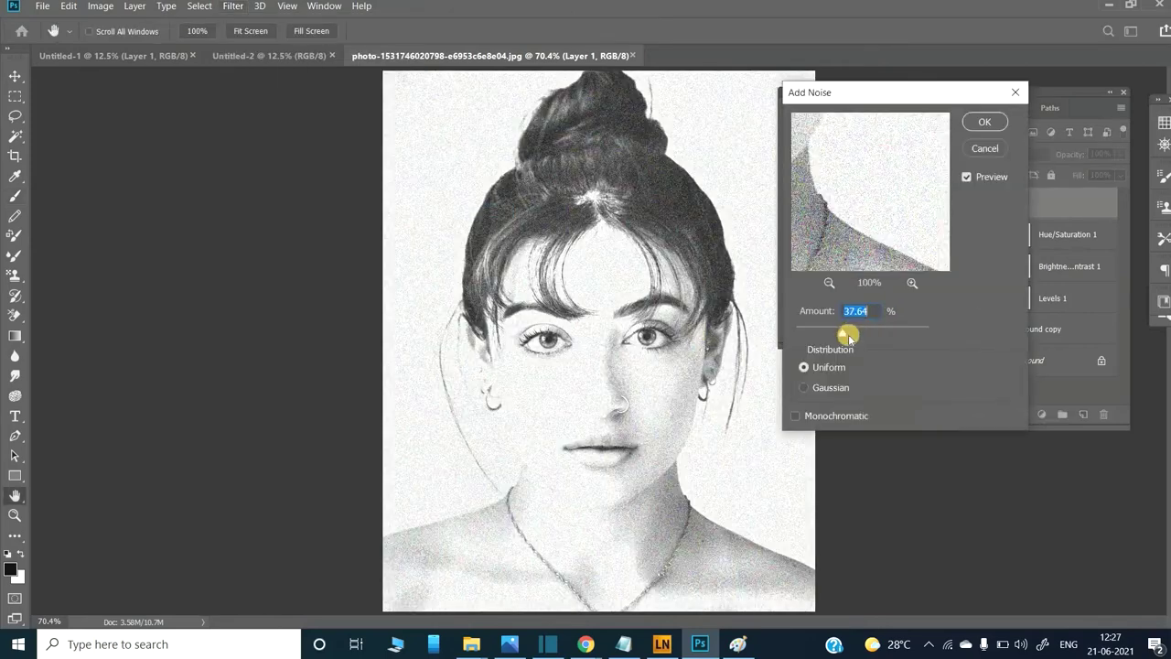
{"action": "left_click_drag", "start_coordinate": [841, 335], "coordinate": [816, 336]}
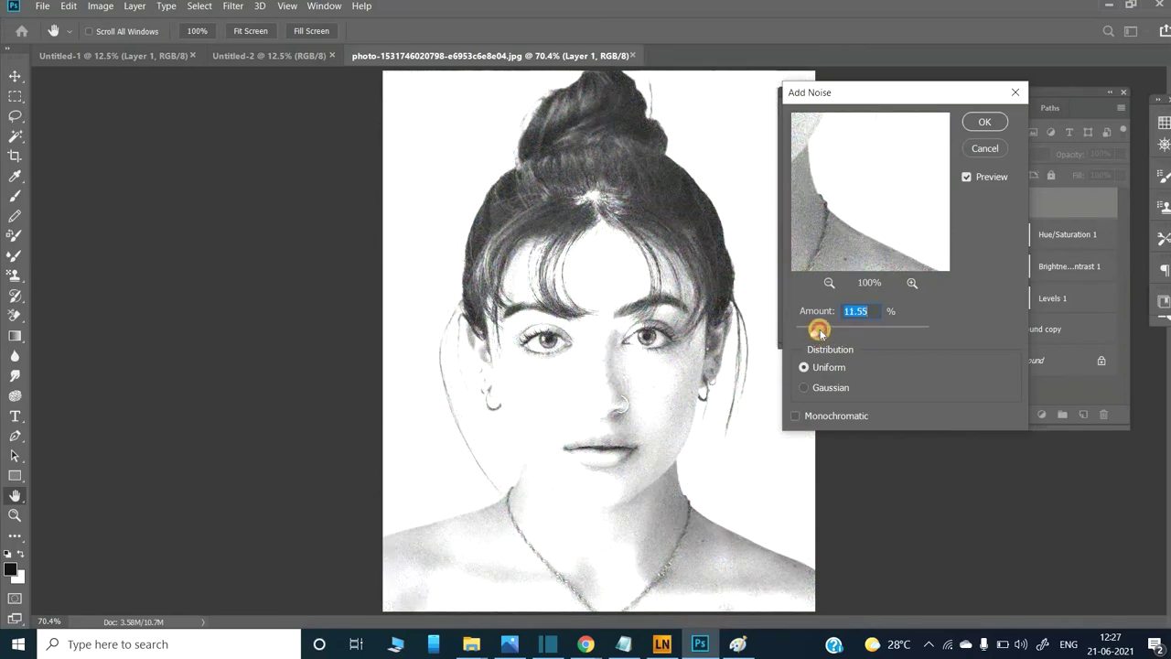
{"action": "left_click_drag", "start_coordinate": [823, 333], "coordinate": [824, 337]}
{"action": "left_click", "coordinate": [830, 325]}
{"action": "key", "text": "Return"}
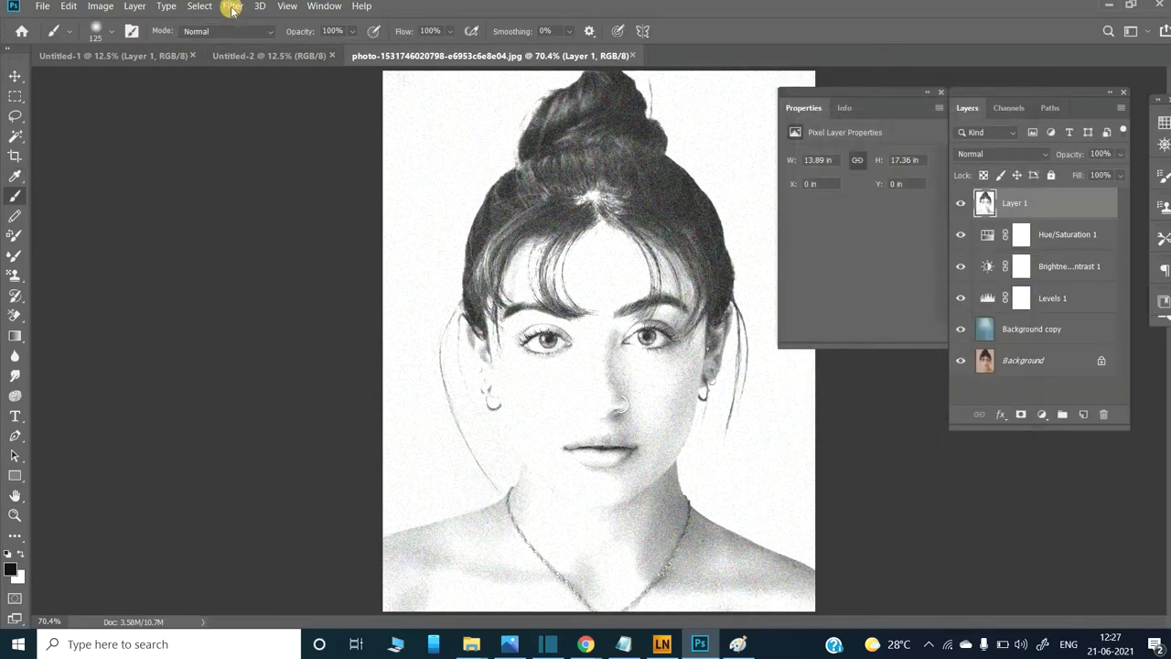
{"action": "left_click", "coordinate": [231, 7]}
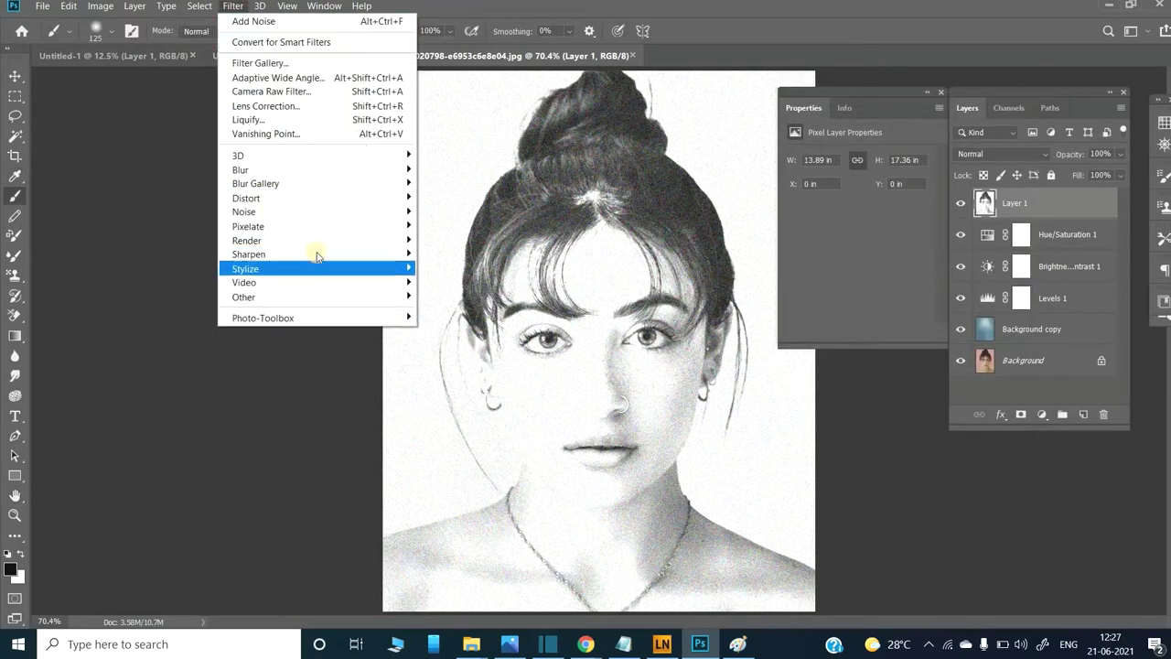
{"action": "mouse_move", "coordinate": [315, 254]}
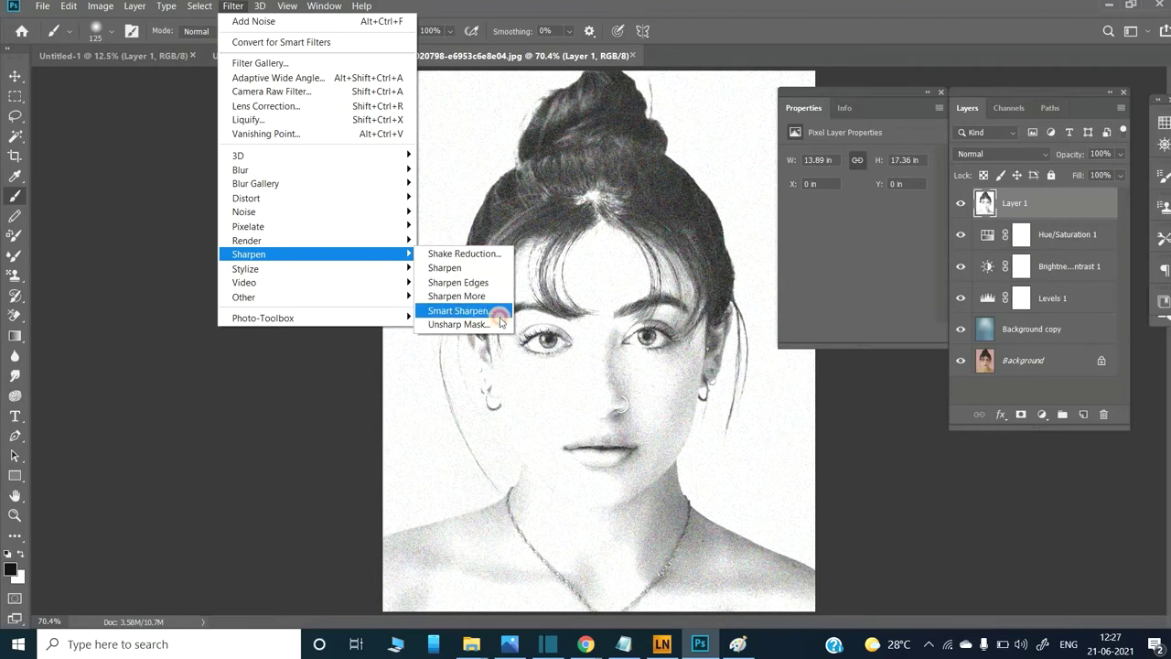
Step: Smart Sharpen Layer 1 with Amount 83%, Radius 1.6 px and Reduce Noise about 17%
{"action": "left_click", "coordinate": [494, 310]}
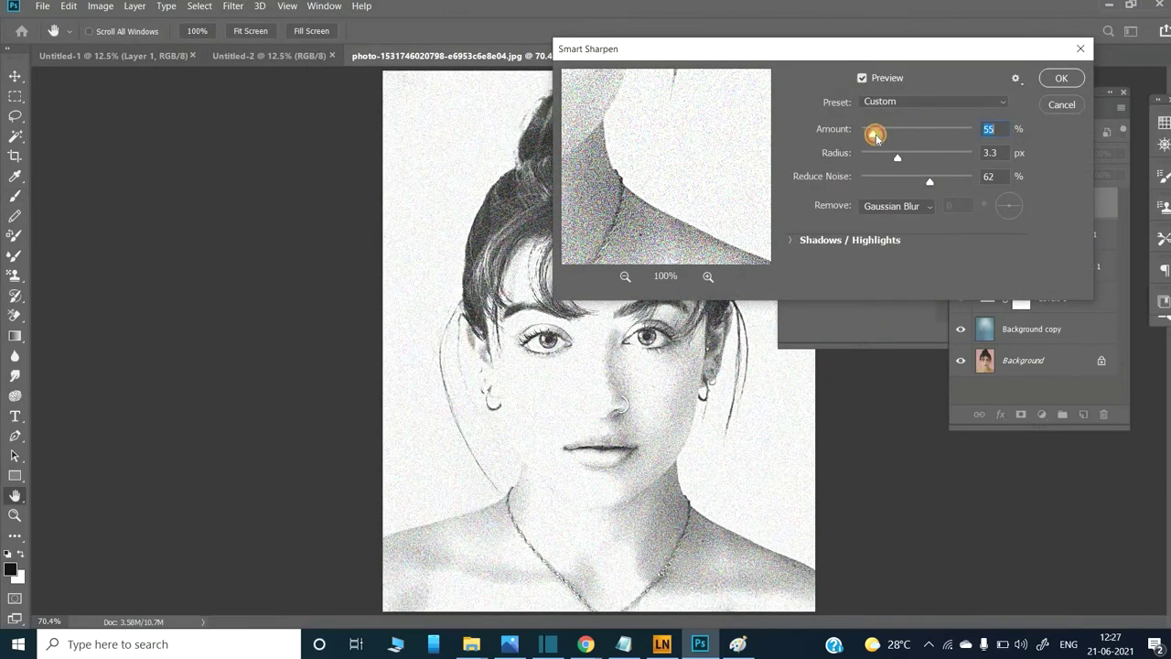
{"action": "mouse_move", "coordinate": [880, 137]}
{"action": "left_mouse_down"}
{"action": "mouse_move", "coordinate": [882, 161]}
{"action": "mouse_move", "coordinate": [909, 189]}
{"action": "mouse_move", "coordinate": [889, 190]}
{"action": "left_mouse_up"}
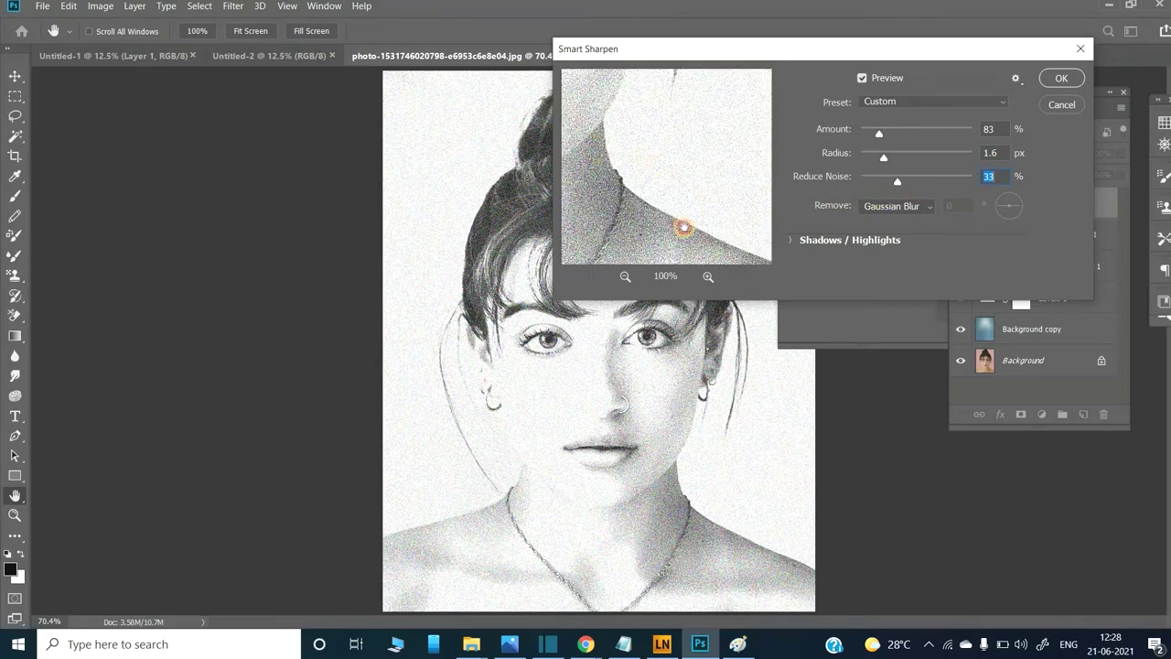
{"action": "mouse_move", "coordinate": [684, 227]}
{"action": "left_mouse_down"}
{"action": "mouse_move", "coordinate": [638, 146]}
{"action": "mouse_move", "coordinate": [732, 241]}
{"action": "mouse_move", "coordinate": [832, 248]}
{"action": "left_mouse_up"}
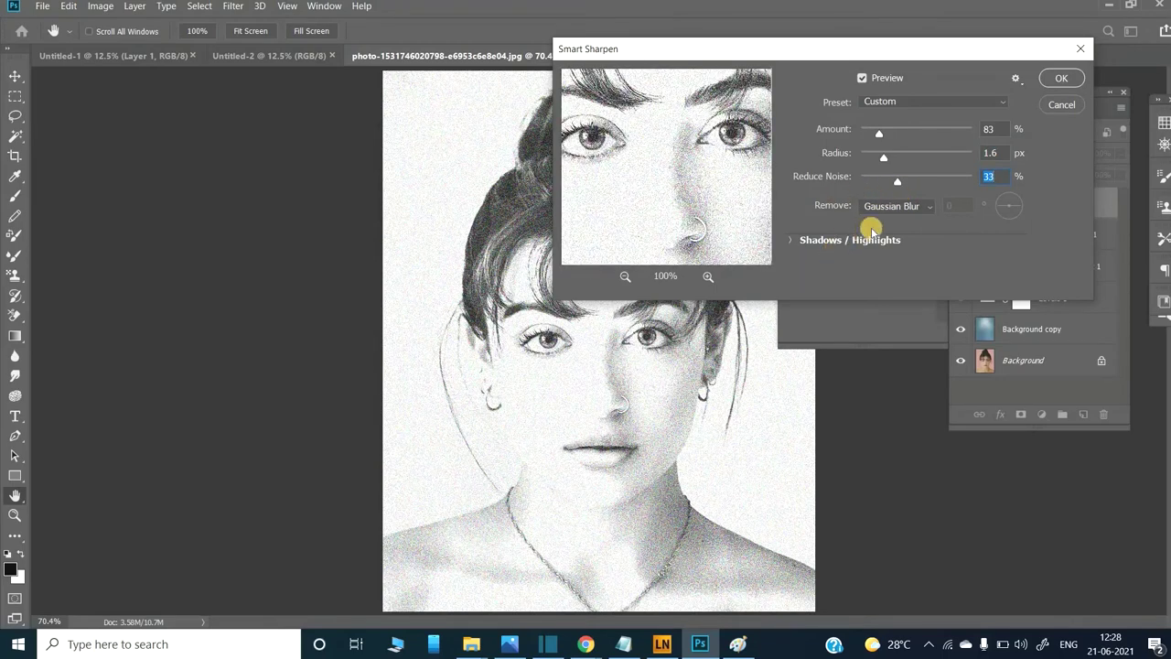
{"action": "mouse_move", "coordinate": [898, 182]}
{"action": "left_mouse_down"}
{"action": "mouse_move", "coordinate": [977, 193]}
{"action": "mouse_move", "coordinate": [879, 189]}
{"action": "left_mouse_up"}
{"action": "left_click_drag", "start_coordinate": [880, 184], "coordinate": [882, 183]}
Step: Confirm the Smart Sharpen settings and stamp all visible layers into a new Layer 2
{"action": "left_click", "coordinate": [1059, 81]}
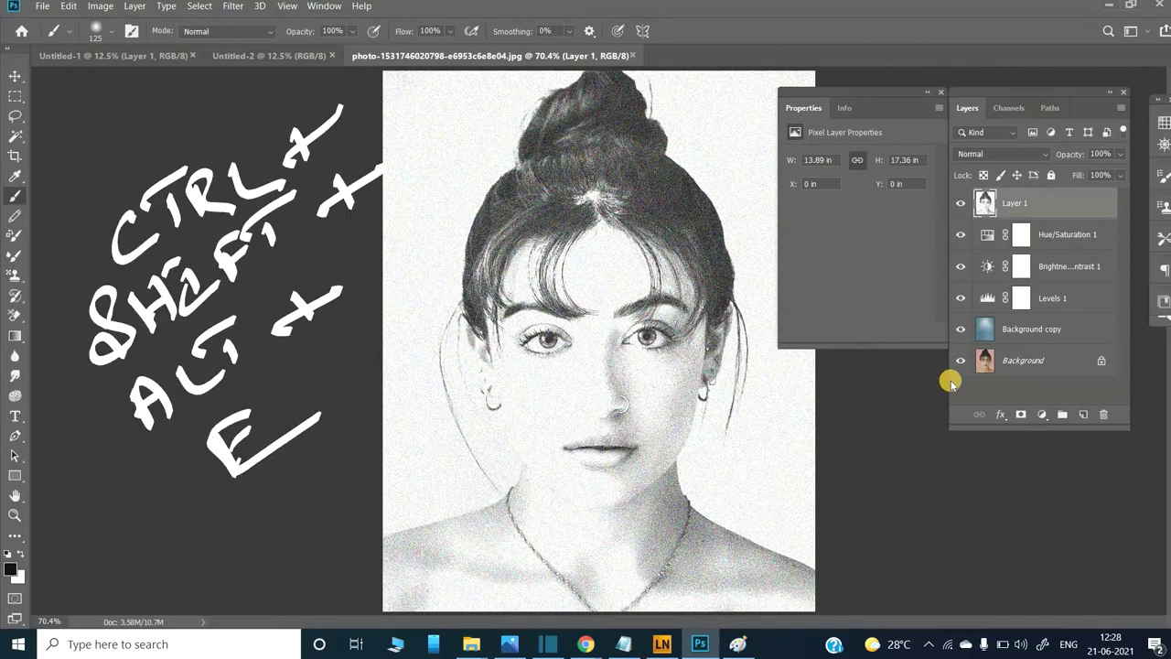
{"action": "key", "text": "ctrl+shift+alt+e"}
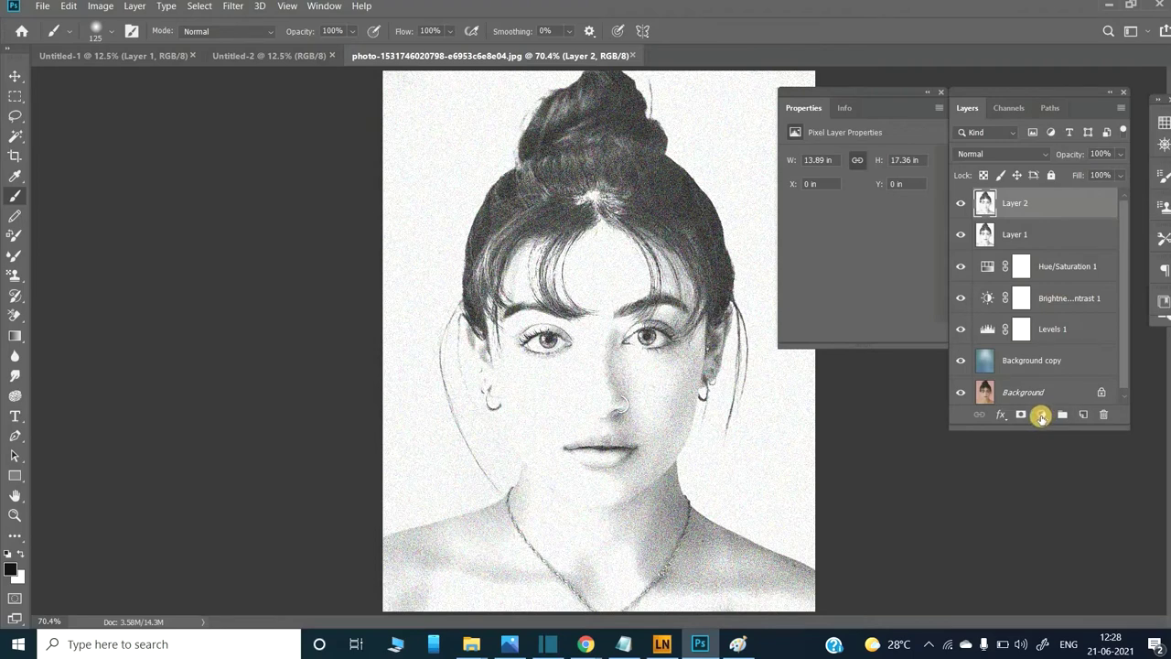
Step: Add a layer mask to Layer 2 and paint it black along the top of the image
{"action": "left_click", "coordinate": [1020, 417]}
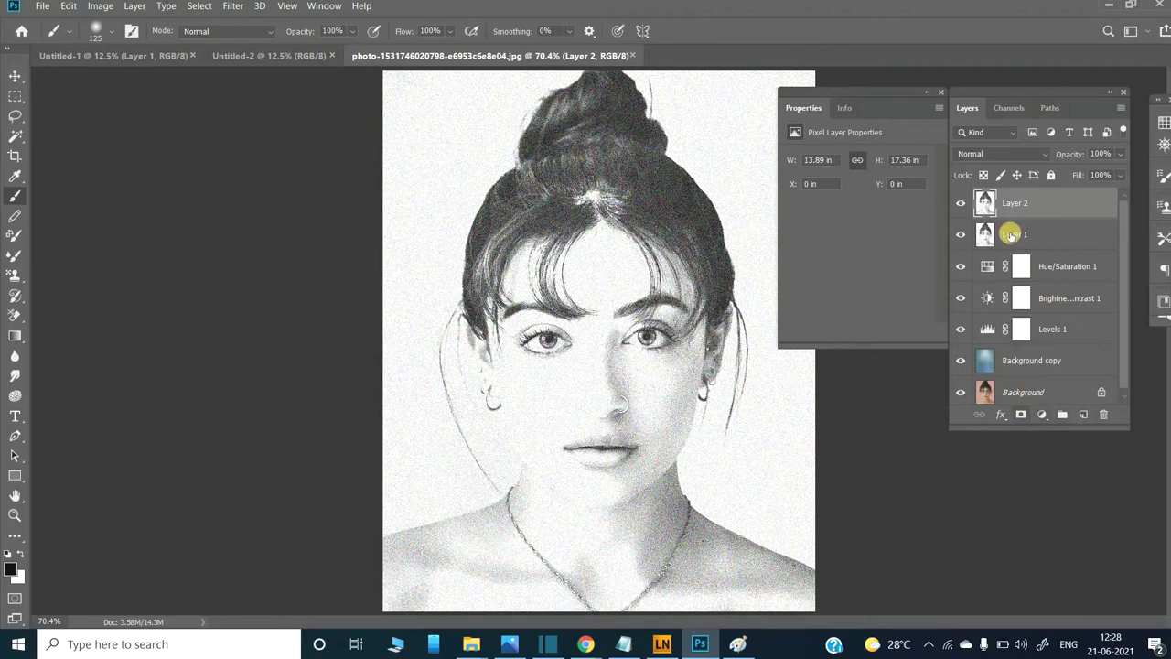
{"action": "mouse_move", "coordinate": [1023, 209]}
{"action": "left_mouse_down"}
{"action": "mouse_move", "coordinate": [59, 238]}
{"action": "mouse_move", "coordinate": [28, 201]}
{"action": "left_mouse_up"}
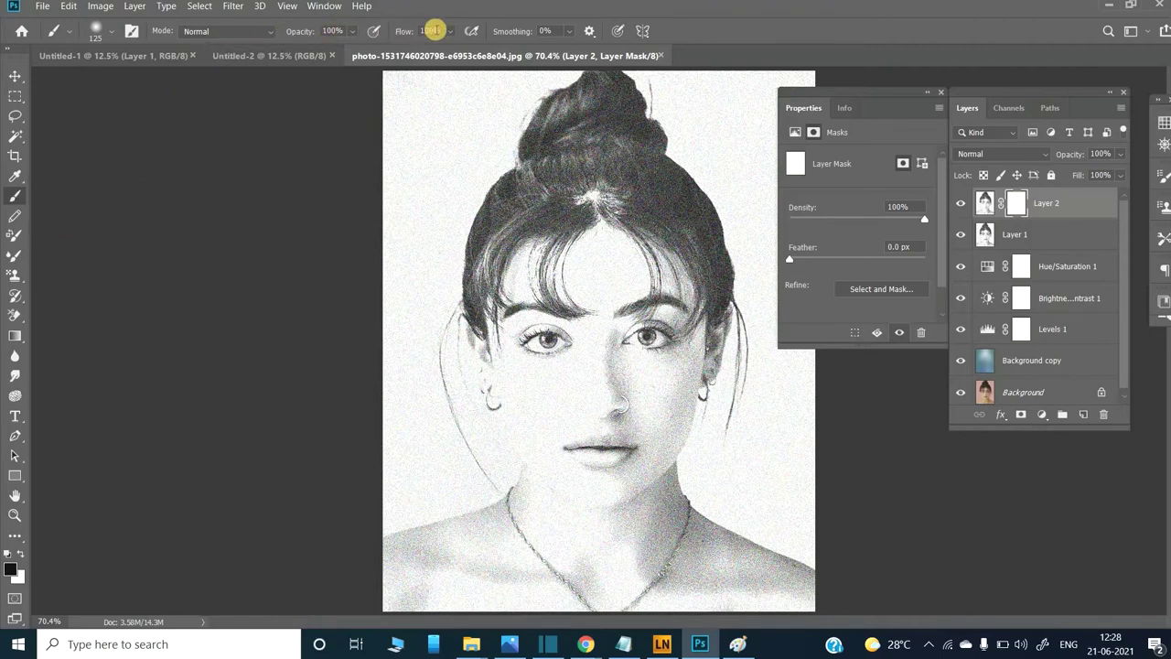
{"action": "mouse_move", "coordinate": [366, 56]}
{"action": "left_mouse_down"}
{"action": "mouse_move", "coordinate": [107, 207]}
{"action": "mouse_move", "coordinate": [402, 467]}
{"action": "mouse_move", "coordinate": [431, 423]}
{"action": "left_mouse_up"}
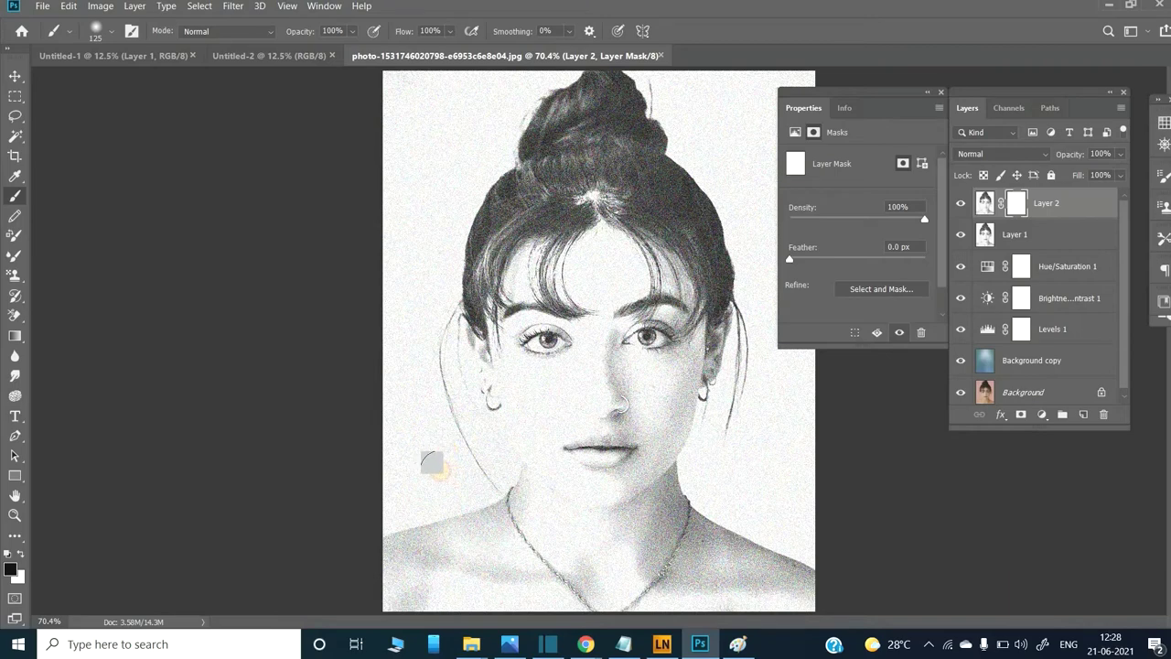
{"action": "mouse_move", "coordinate": [430, 422]}
{"action": "left_mouse_down"}
{"action": "mouse_move", "coordinate": [448, 472]}
{"action": "mouse_move", "coordinate": [256, 534]}
{"action": "mouse_move", "coordinate": [413, 307]}
{"action": "mouse_move", "coordinate": [411, 240]}
{"action": "left_mouse_up"}
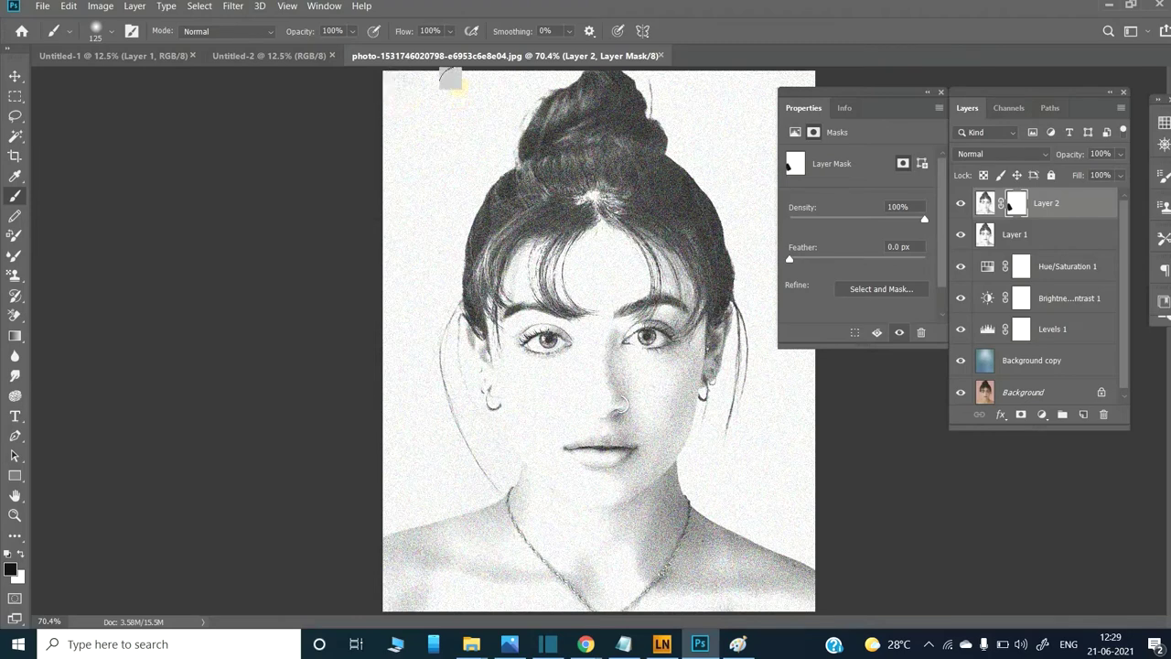
{"action": "left_click_drag", "start_coordinate": [453, 92], "coordinate": [704, 103]}
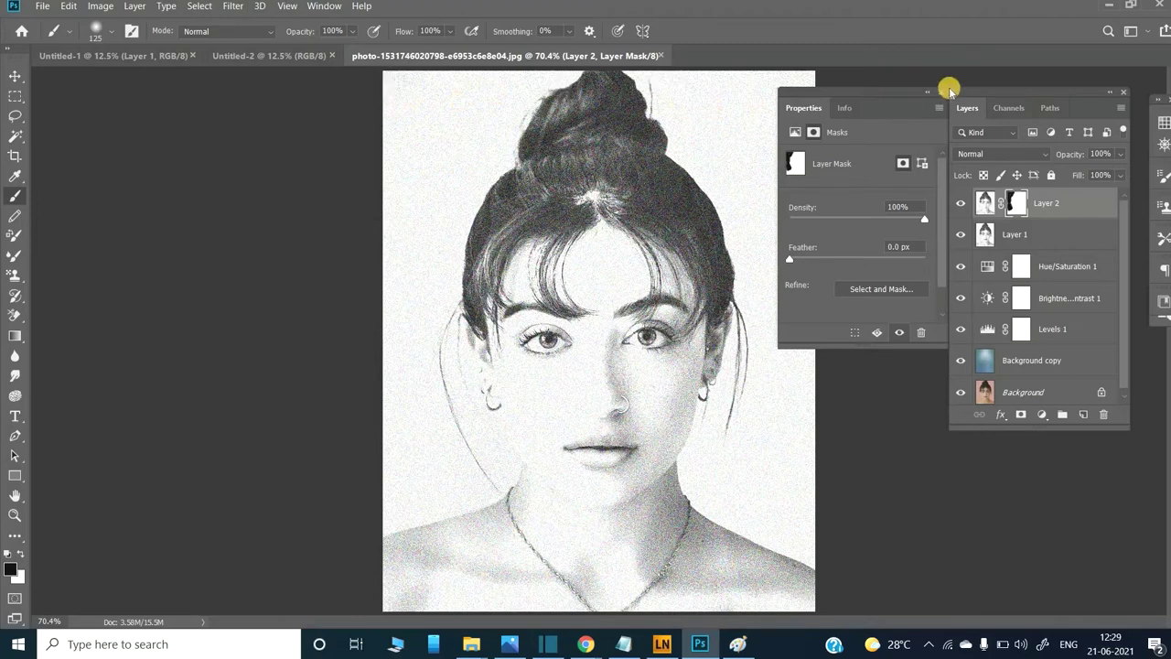
{"action": "left_click", "coordinate": [941, 92]}
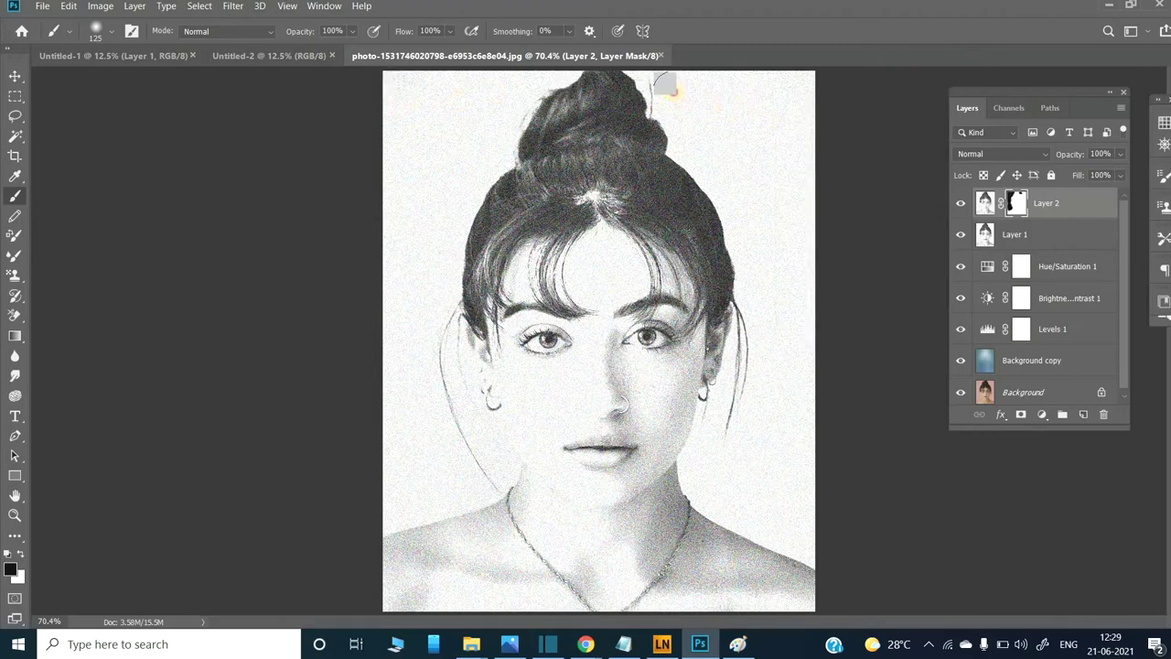
Step: Paint the Layer 2 mask black over the top-right corner and right edge around the head
{"action": "mouse_move", "coordinate": [691, 124]}
{"action": "left_mouse_down"}
{"action": "mouse_move", "coordinate": [793, 188]}
{"action": "mouse_move", "coordinate": [747, 422]}
{"action": "mouse_move", "coordinate": [785, 520]}
{"action": "mouse_move", "coordinate": [761, 287]}
{"action": "mouse_move", "coordinate": [779, 244]}
{"action": "mouse_move", "coordinate": [790, 118]}
{"action": "mouse_move", "coordinate": [729, 75]}
{"action": "mouse_move", "coordinate": [724, 91]}
{"action": "mouse_move", "coordinate": [790, 104]}
{"action": "mouse_move", "coordinate": [705, 479]}
{"action": "mouse_move", "coordinate": [735, 552]}
{"action": "mouse_move", "coordinate": [722, 552]}
{"action": "mouse_move", "coordinate": [778, 580]}
{"action": "mouse_move", "coordinate": [673, 579]}
{"action": "mouse_move", "coordinate": [693, 546]}
{"action": "mouse_move", "coordinate": [649, 500]}
{"action": "mouse_move", "coordinate": [667, 582]}
{"action": "mouse_move", "coordinate": [764, 601]}
{"action": "mouse_move", "coordinate": [643, 609]}
{"action": "mouse_move", "coordinate": [632, 589]}
{"action": "mouse_move", "coordinate": [586, 581]}
{"action": "mouse_move", "coordinate": [416, 592]}
{"action": "mouse_move", "coordinate": [403, 548]}
{"action": "mouse_move", "coordinate": [492, 544]}
{"action": "mouse_move", "coordinate": [486, 531]}
{"action": "mouse_move", "coordinate": [447, 531]}
{"action": "mouse_move", "coordinate": [520, 511]}
{"action": "mouse_move", "coordinate": [531, 489]}
{"action": "mouse_move", "coordinate": [522, 501]}
{"action": "mouse_move", "coordinate": [596, 579]}
{"action": "mouse_move", "coordinate": [567, 562]}
{"action": "mouse_move", "coordinate": [628, 518]}
{"action": "mouse_move", "coordinate": [609, 462]}
{"action": "mouse_move", "coordinate": [580, 478]}
{"action": "mouse_move", "coordinate": [519, 394]}
{"action": "mouse_move", "coordinate": [585, 409]}
{"action": "mouse_move", "coordinate": [622, 452]}
{"action": "mouse_move", "coordinate": [636, 448]}
{"action": "mouse_move", "coordinate": [649, 406]}
{"action": "mouse_move", "coordinate": [674, 397]}
{"action": "mouse_move", "coordinate": [674, 378]}
{"action": "mouse_move", "coordinate": [659, 393]}
{"action": "mouse_move", "coordinate": [612, 378]}
{"action": "mouse_move", "coordinate": [602, 349]}
{"action": "mouse_move", "coordinate": [586, 370]}
{"action": "mouse_move", "coordinate": [543, 366]}
{"action": "mouse_move", "coordinate": [536, 384]}
{"action": "mouse_move", "coordinate": [494, 346]}
{"action": "mouse_move", "coordinate": [533, 387]}
{"action": "mouse_move", "coordinate": [508, 381]}
{"action": "mouse_move", "coordinate": [477, 342]}
{"action": "mouse_move", "coordinate": [478, 358]}
{"action": "left_mouse_up"}
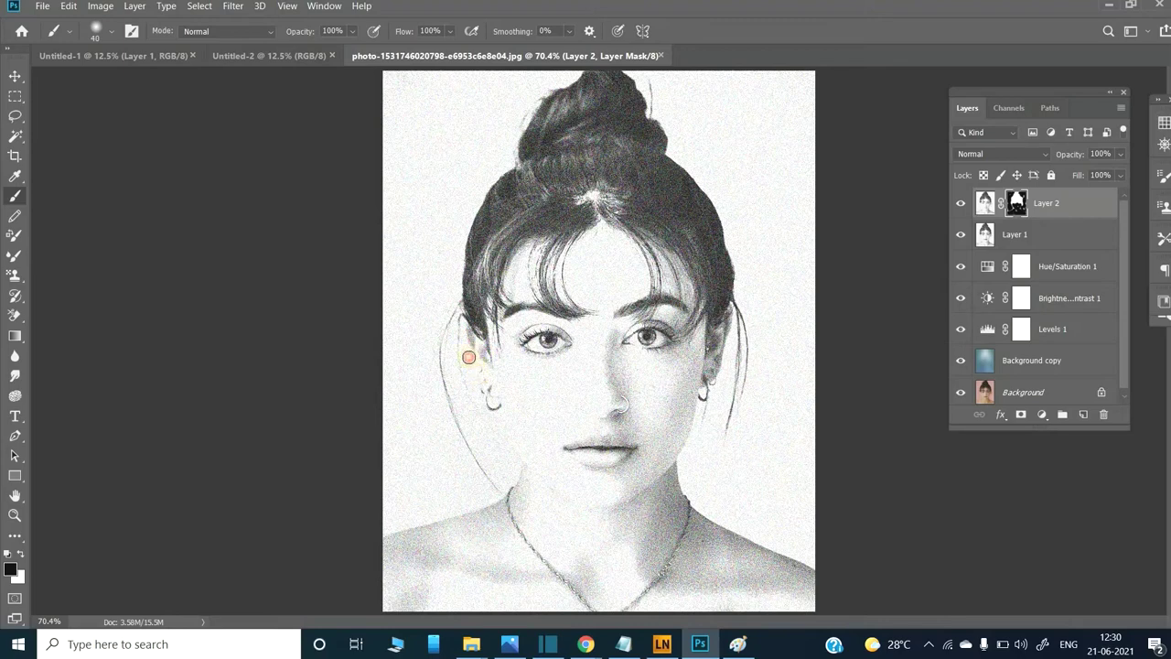
Step: Paint the Layer 2 mask over the ear, left eye, hair, bangs and brow
{"action": "mouse_move", "coordinate": [475, 361]}
{"action": "left_mouse_down"}
{"action": "mouse_move", "coordinate": [490, 399]}
{"action": "mouse_move", "coordinate": [496, 384]}
{"action": "left_mouse_up"}
{"action": "left_click_drag", "start_coordinate": [535, 345], "coordinate": [552, 346]}
{"action": "mouse_move", "coordinate": [555, 338]}
{"action": "left_mouse_down"}
{"action": "mouse_move", "coordinate": [539, 336]}
{"action": "mouse_move", "coordinate": [558, 324]}
{"action": "mouse_move", "coordinate": [512, 324]}
{"action": "left_mouse_up"}
{"action": "left_click_drag", "start_coordinate": [535, 283], "coordinate": [537, 245]}
{"action": "mouse_move", "coordinate": [555, 298]}
{"action": "left_mouse_down"}
{"action": "mouse_move", "coordinate": [551, 260]}
{"action": "mouse_move", "coordinate": [559, 306]}
{"action": "left_mouse_up"}
{"action": "mouse_move", "coordinate": [684, 269]}
{"action": "left_mouse_down"}
{"action": "mouse_move", "coordinate": [667, 287]}
{"action": "mouse_move", "coordinate": [682, 276]}
{"action": "left_mouse_up"}
{"action": "left_click_drag", "start_coordinate": [681, 320], "coordinate": [649, 319]}
Step: Paint the mask beside the eye, along the jaw, around the ear and down the nose
{"action": "left_click_drag", "start_coordinate": [703, 369], "coordinate": [694, 345]}
{"action": "mouse_move", "coordinate": [630, 489]}
{"action": "left_mouse_down"}
{"action": "mouse_move", "coordinate": [659, 467]}
{"action": "mouse_move", "coordinate": [613, 447]}
{"action": "mouse_move", "coordinate": [573, 448]}
{"action": "mouse_move", "coordinate": [684, 408]}
{"action": "mouse_move", "coordinate": [714, 353]}
{"action": "left_mouse_up"}
{"action": "left_click_drag", "start_coordinate": [721, 348], "coordinate": [701, 359]}
{"action": "mouse_move", "coordinate": [714, 356]}
{"action": "left_mouse_down"}
{"action": "mouse_move", "coordinate": [724, 324]}
{"action": "mouse_move", "coordinate": [711, 350]}
{"action": "mouse_move", "coordinate": [705, 333]}
{"action": "mouse_move", "coordinate": [685, 360]}
{"action": "mouse_move", "coordinate": [662, 340]}
{"action": "mouse_move", "coordinate": [619, 342]}
{"action": "left_mouse_up"}
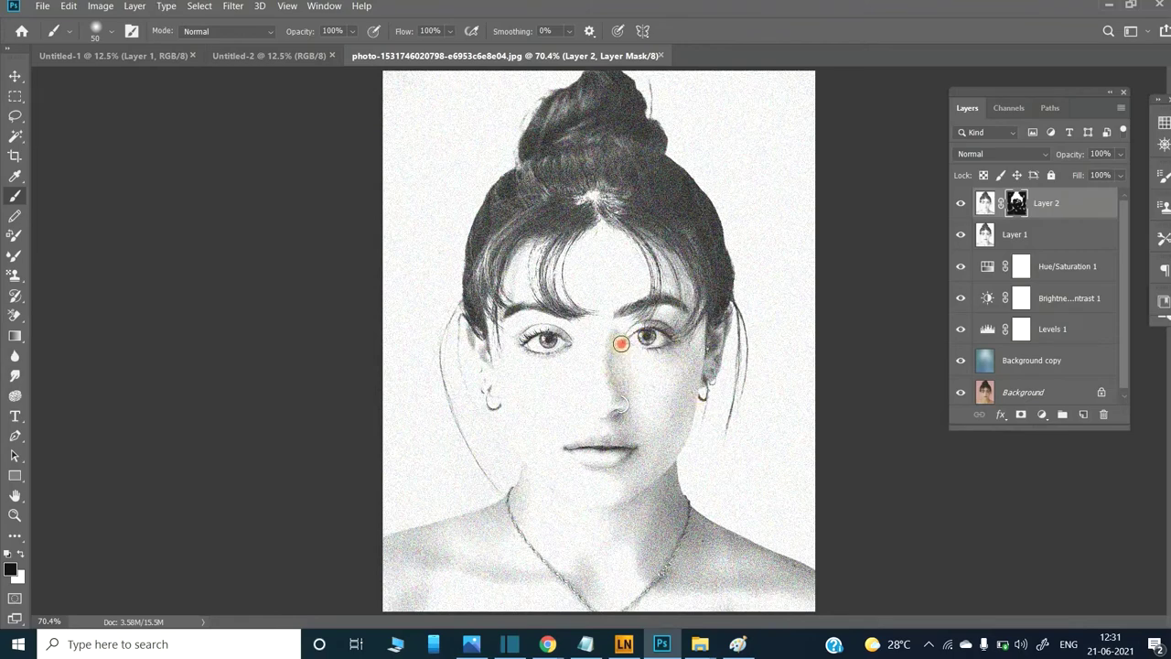
{"action": "mouse_move", "coordinate": [640, 406]}
{"action": "left_mouse_down"}
{"action": "mouse_move", "coordinate": [623, 440]}
{"action": "mouse_move", "coordinate": [643, 449]}
{"action": "left_mouse_up"}
Step: Paint Layer 2's mask around the neck and on the cheek near the eye
{"action": "left_click", "coordinate": [682, 512]}
{"action": "mouse_move", "coordinate": [690, 520]}
{"action": "left_mouse_down"}
{"action": "mouse_move", "coordinate": [683, 504]}
{"action": "mouse_move", "coordinate": [690, 520]}
{"action": "mouse_move", "coordinate": [815, 581]}
{"action": "mouse_move", "coordinate": [722, 541]}
{"action": "mouse_move", "coordinate": [661, 580]}
{"action": "mouse_move", "coordinate": [699, 544]}
{"action": "mouse_move", "coordinate": [671, 489]}
{"action": "left_mouse_up"}
{"action": "left_click_drag", "start_coordinate": [670, 388], "coordinate": [693, 351]}
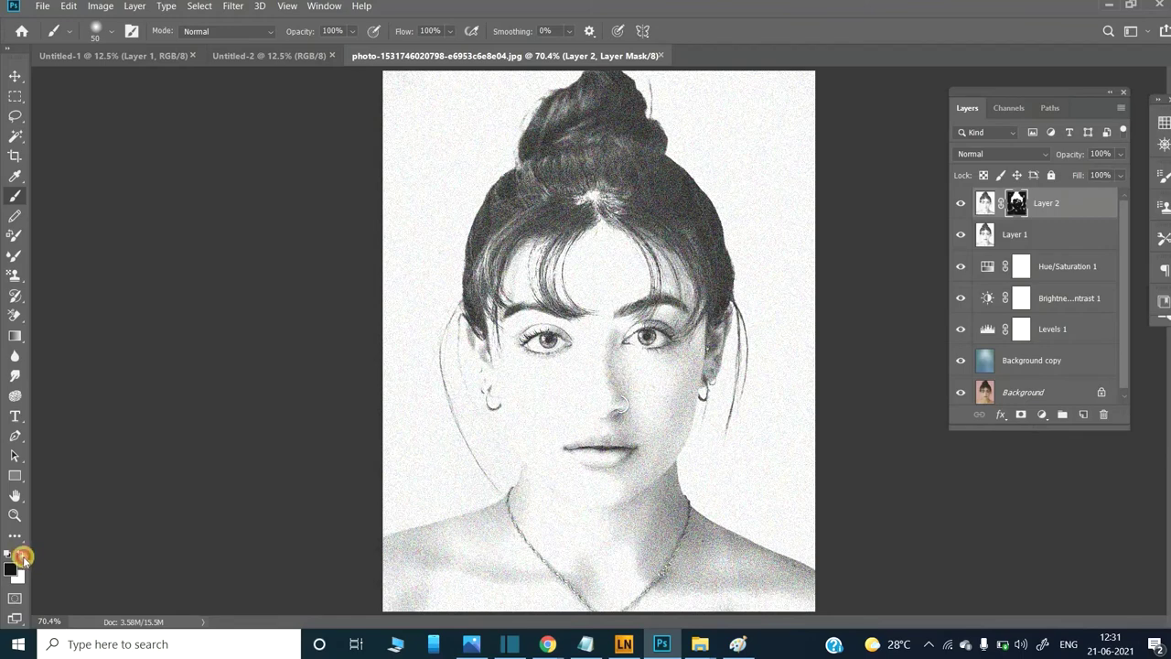
Step: Switch to white and paint the mask over the left eye, both hair strands and the neck line
{"action": "left_click", "coordinate": [23, 556]}
{"action": "mouse_move", "coordinate": [524, 345]}
{"action": "left_mouse_down"}
{"action": "mouse_move", "coordinate": [560, 342]}
{"action": "mouse_move", "coordinate": [534, 340]}
{"action": "mouse_move", "coordinate": [516, 313]}
{"action": "mouse_move", "coordinate": [549, 305]}
{"action": "mouse_move", "coordinate": [536, 257]}
{"action": "mouse_move", "coordinate": [539, 269]}
{"action": "mouse_move", "coordinate": [539, 244]}
{"action": "mouse_move", "coordinate": [539, 280]}
{"action": "mouse_move", "coordinate": [554, 235]}
{"action": "mouse_move", "coordinate": [486, 253]}
{"action": "mouse_move", "coordinate": [492, 295]}
{"action": "mouse_move", "coordinate": [497, 241]}
{"action": "mouse_move", "coordinate": [525, 238]}
{"action": "mouse_move", "coordinate": [711, 277]}
{"action": "mouse_move", "coordinate": [654, 307]}
{"action": "mouse_move", "coordinate": [639, 344]}
{"action": "mouse_move", "coordinate": [660, 341]}
{"action": "left_mouse_up"}
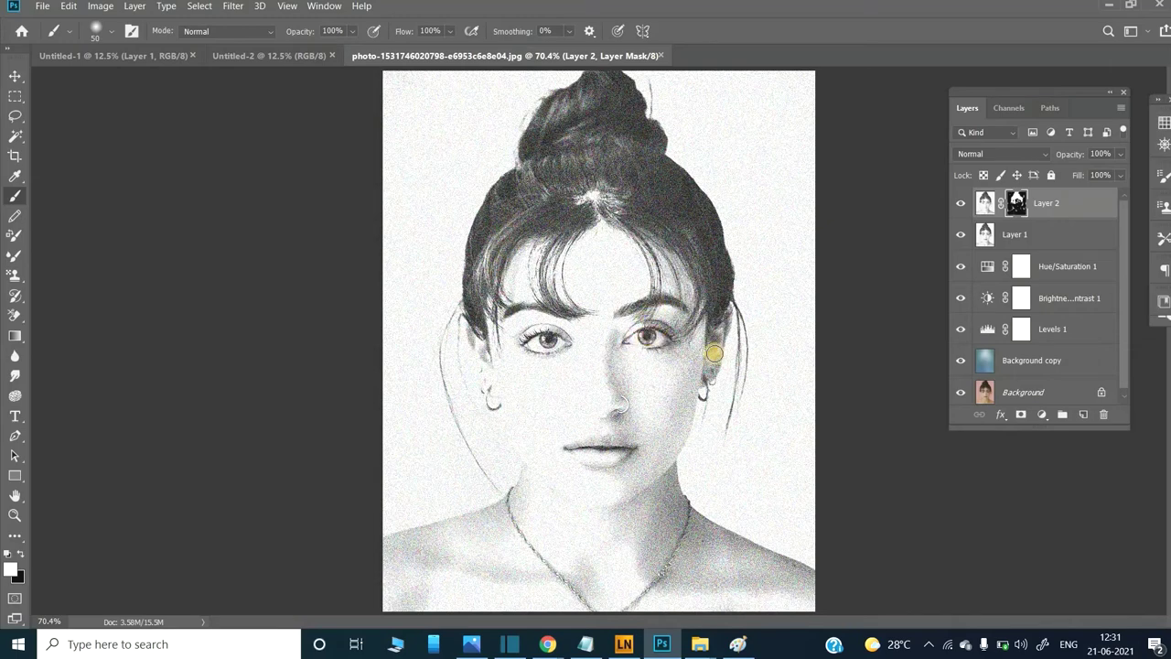
{"action": "mouse_move", "coordinate": [705, 309]}
{"action": "left_mouse_down"}
{"action": "mouse_move", "coordinate": [687, 246]}
{"action": "mouse_move", "coordinate": [729, 303]}
{"action": "mouse_move", "coordinate": [746, 361]}
{"action": "mouse_move", "coordinate": [735, 406]}
{"action": "mouse_move", "coordinate": [740, 347]}
{"action": "left_mouse_up"}
{"action": "left_click_drag", "start_coordinate": [458, 302], "coordinate": [438, 356]}
{"action": "mouse_move", "coordinate": [514, 506]}
{"action": "left_mouse_down"}
{"action": "mouse_move", "coordinate": [515, 526]}
{"action": "mouse_move", "coordinate": [512, 515]}
{"action": "mouse_move", "coordinate": [594, 614]}
{"action": "mouse_move", "coordinate": [664, 565]}
{"action": "mouse_move", "coordinate": [709, 491]}
{"action": "left_mouse_up"}
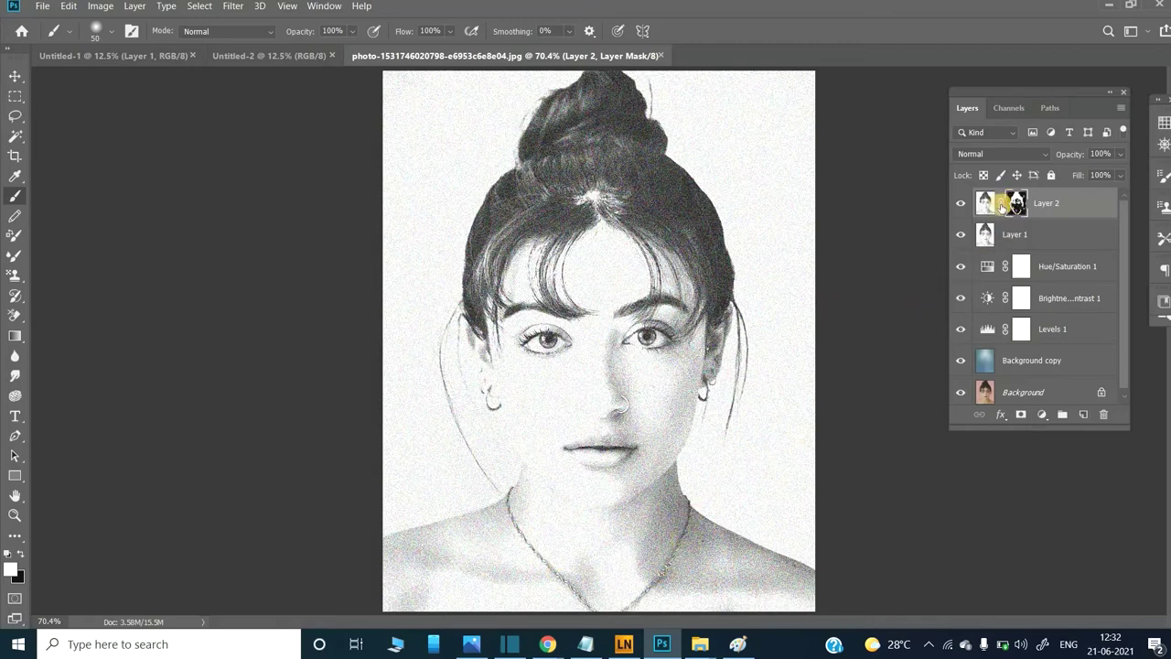
Step: Try Multiply on Layer 2, then settle on the Color Burn blend mode
{"action": "left_click", "coordinate": [978, 156]}
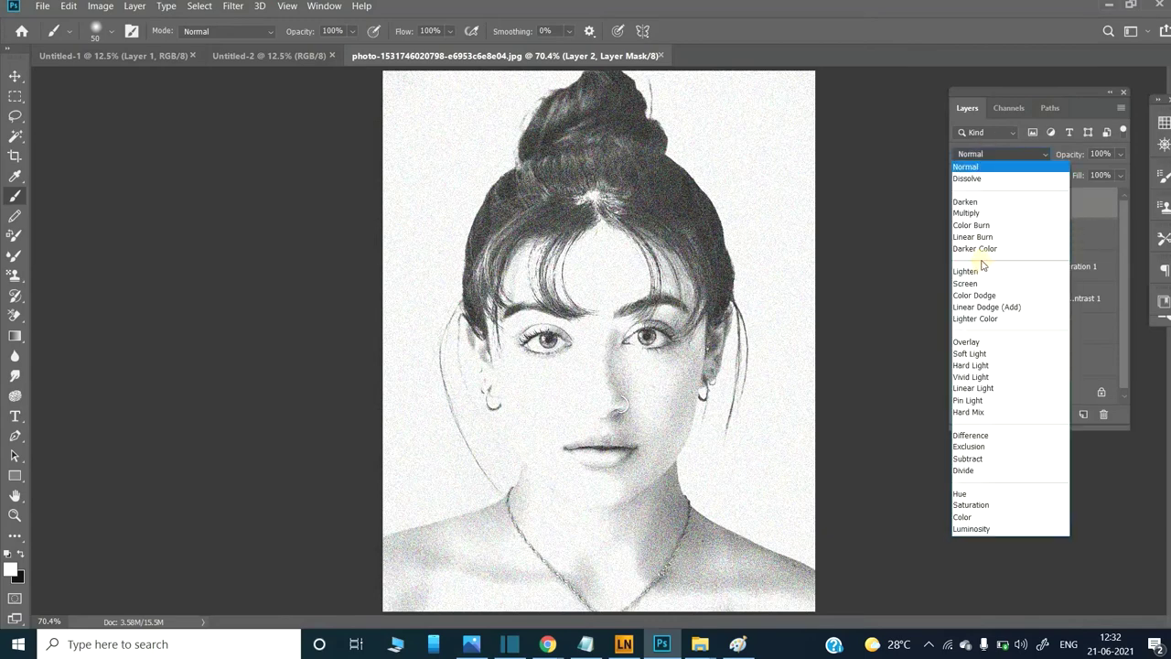
{"action": "left_click", "coordinate": [979, 212]}
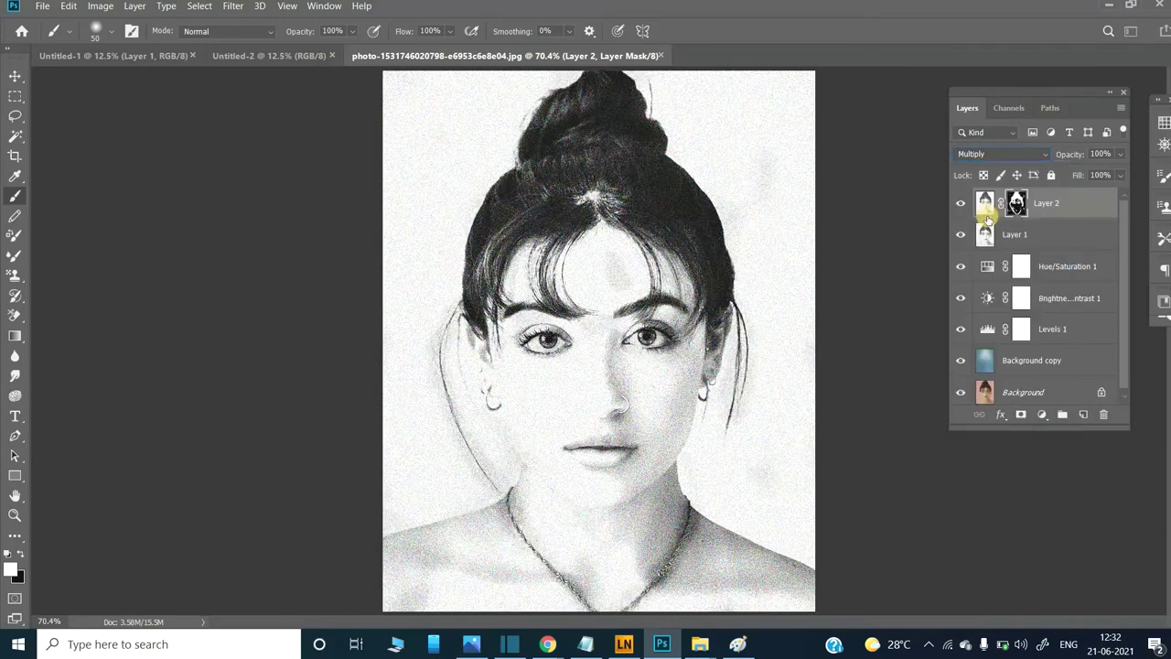
{"action": "left_click", "coordinate": [991, 165]}
{"action": "left_click", "coordinate": [985, 226]}
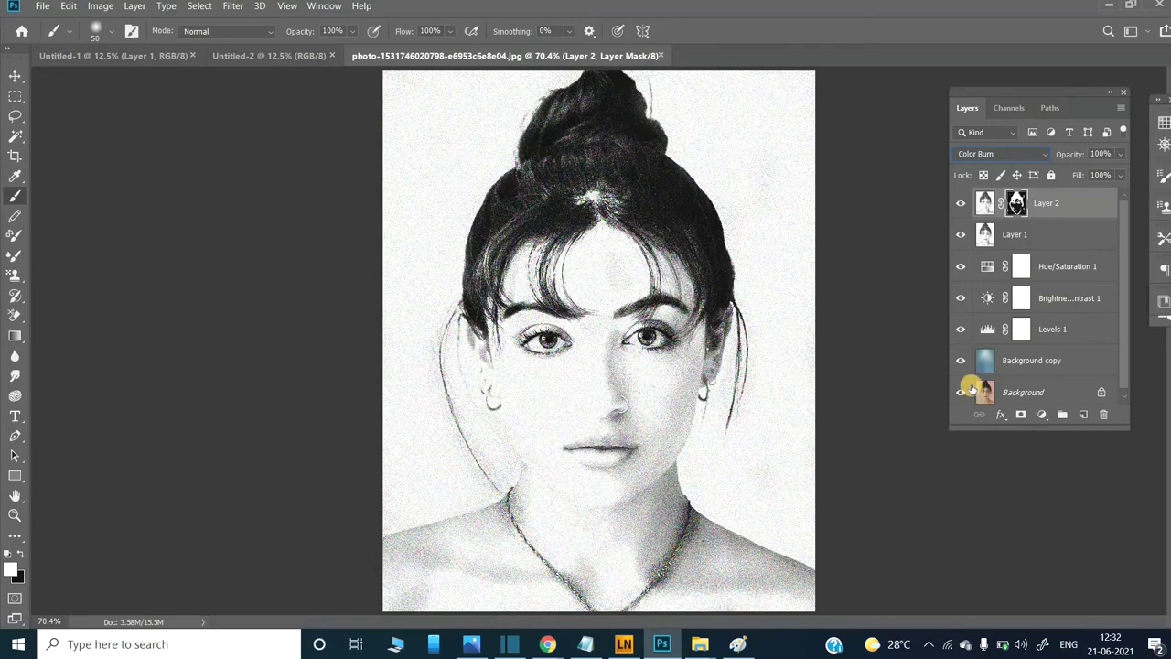
Step: Select Background copy, Levels 1, Brightness/Contrast, Hue/Saturation 1 and Layer 1, and group them into Group 1
{"action": "left_click", "coordinate": [1031, 360], "text": "ctrl"}
{"action": "left_click", "coordinate": [1046, 329], "text": "ctrl"}
{"action": "left_click", "coordinate": [1046, 298], "text": "ctrl"}
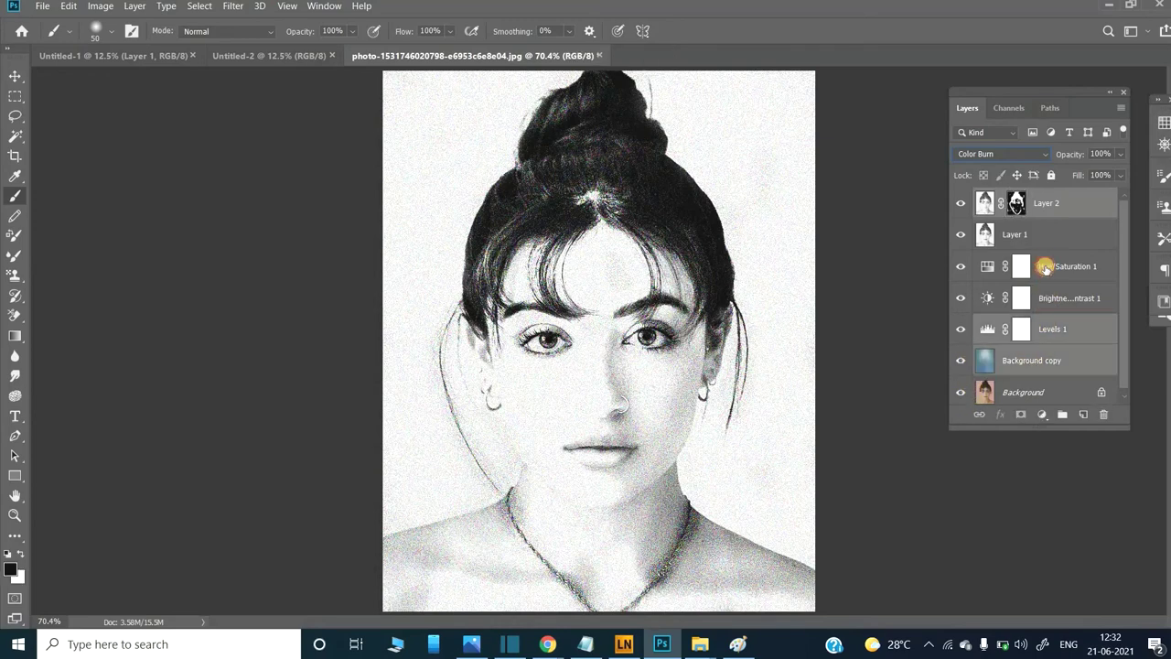
{"action": "left_click", "coordinate": [1044, 235], "text": "ctrl"}
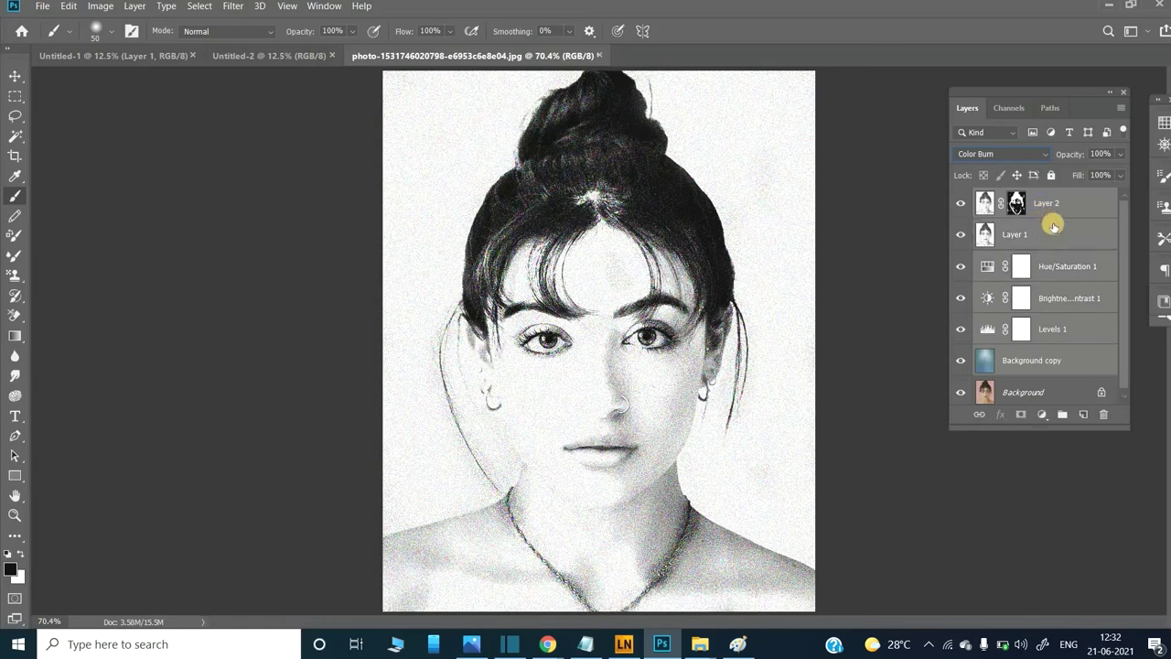
{"action": "left_click_drag", "start_coordinate": [1055, 342], "coordinate": [1062, 414]}
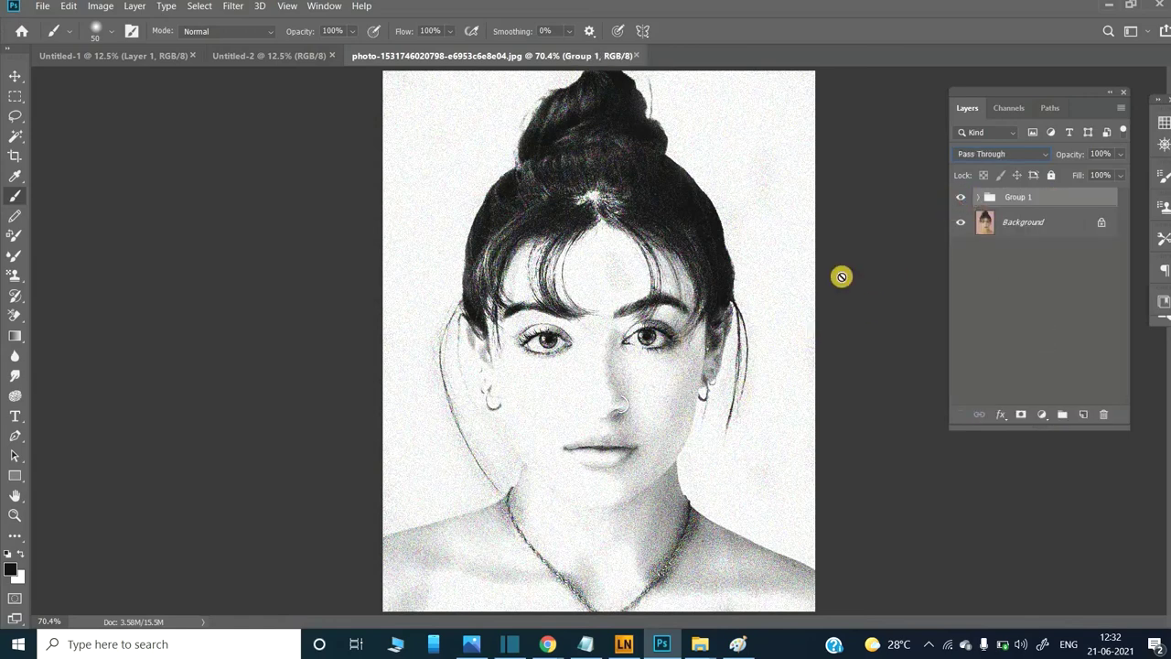
Step: Toggle Group 1's visibility to compare, leaving it hidden to show the original photo
{"action": "left_click", "coordinate": [962, 201]}
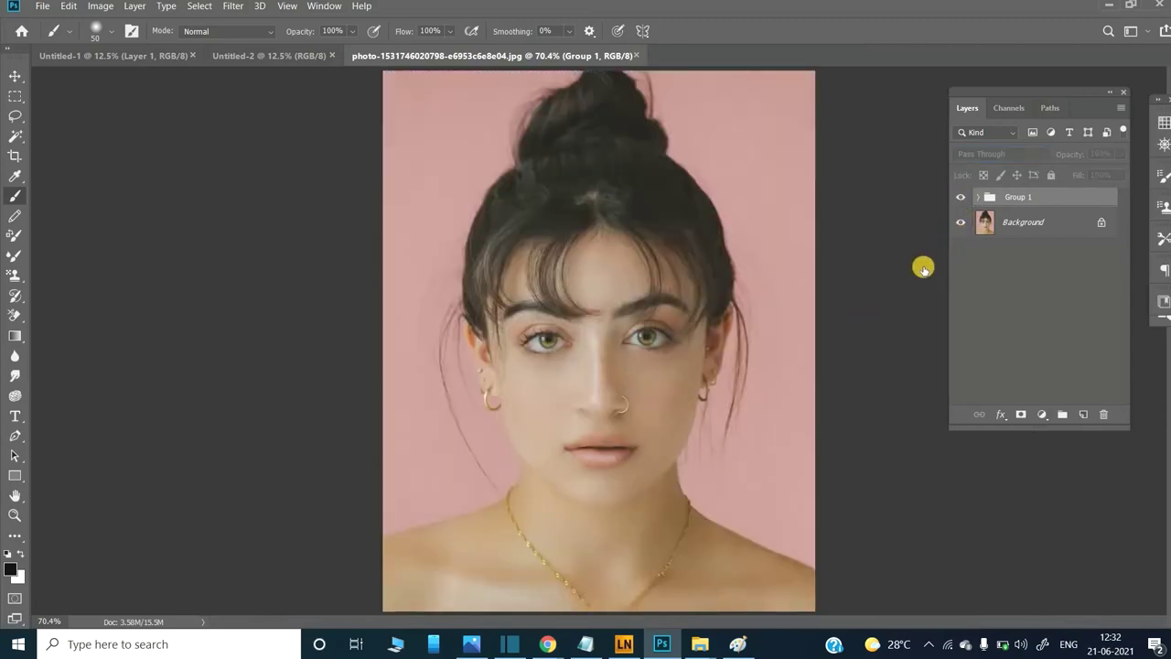
{"action": "left_click", "coordinate": [961, 198]}
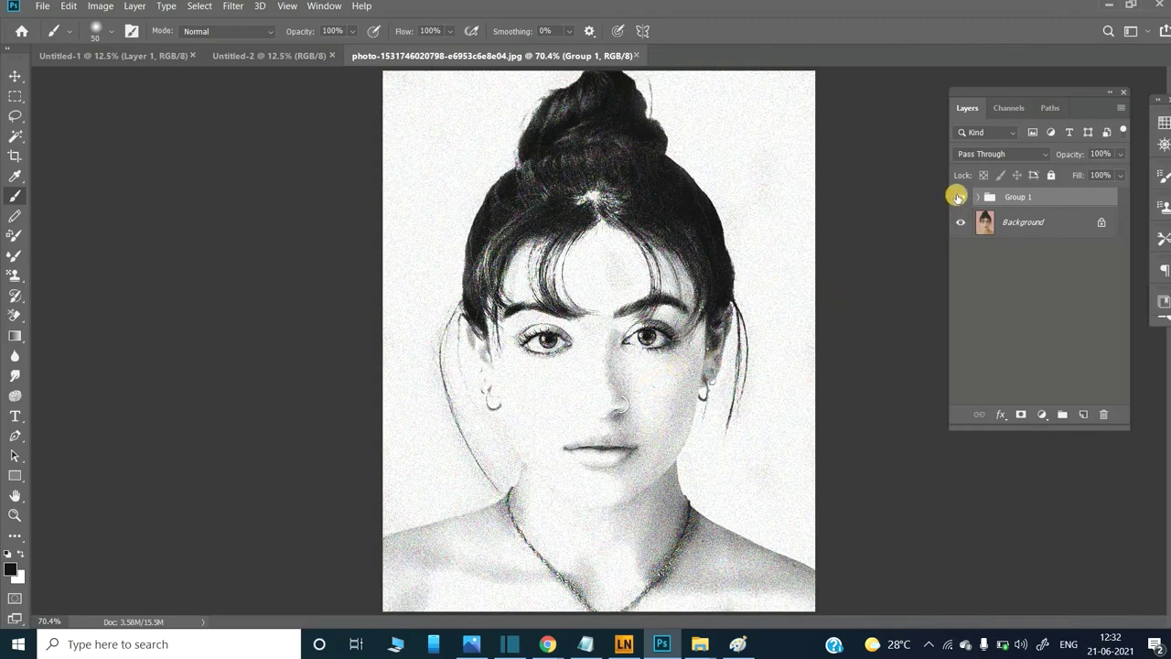
{"action": "left_click", "coordinate": [962, 200]}
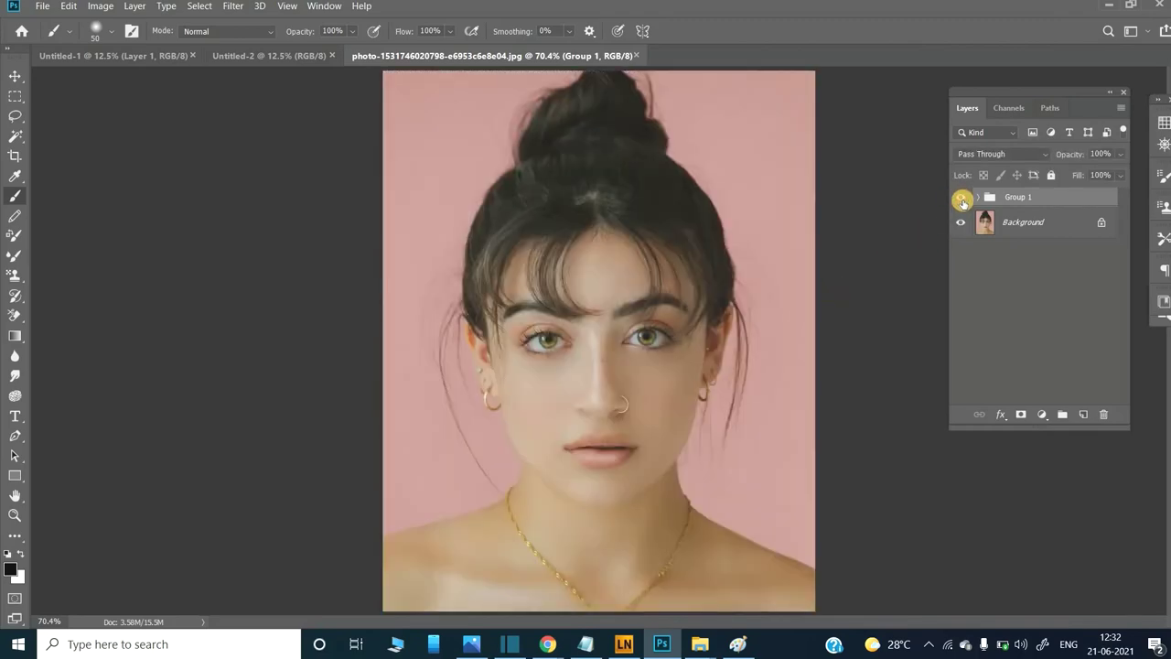